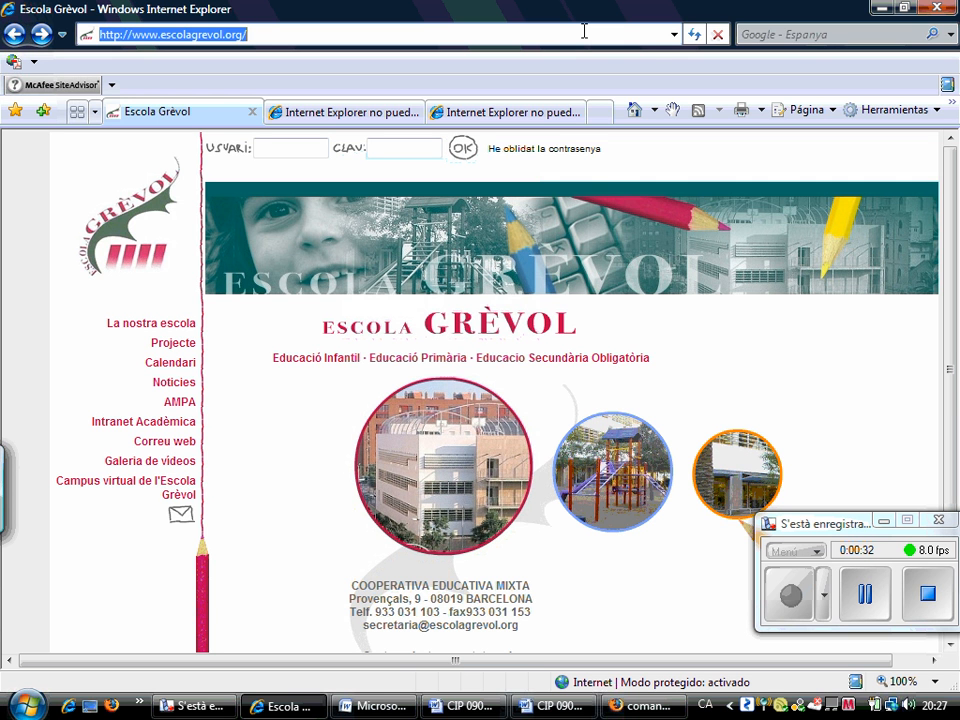
pyautogui.write('ww')
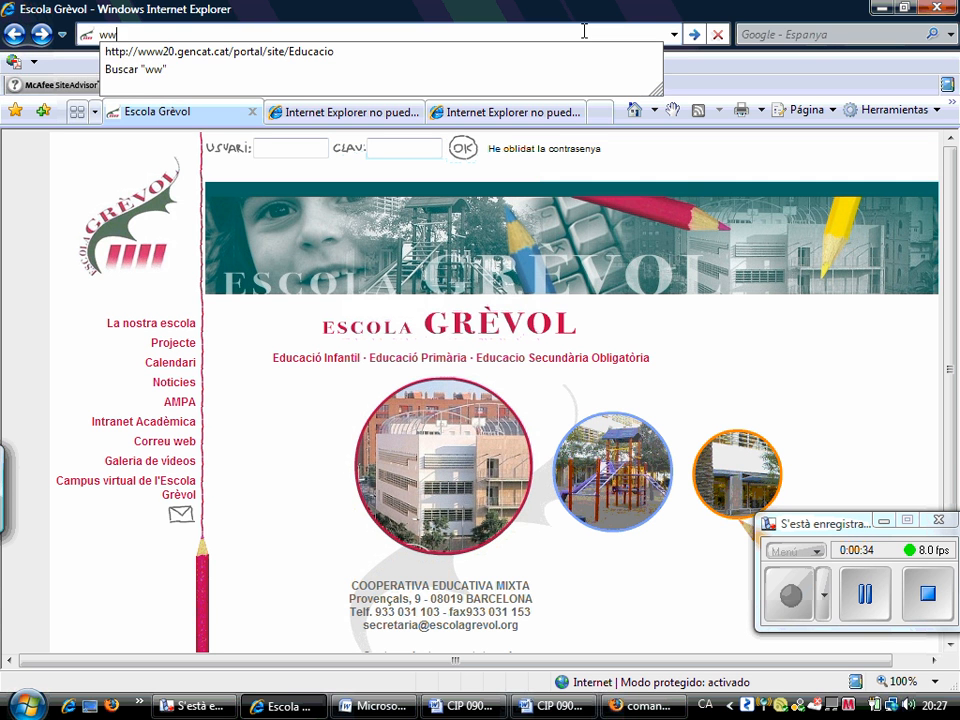
pyautogui.write('w.blo')
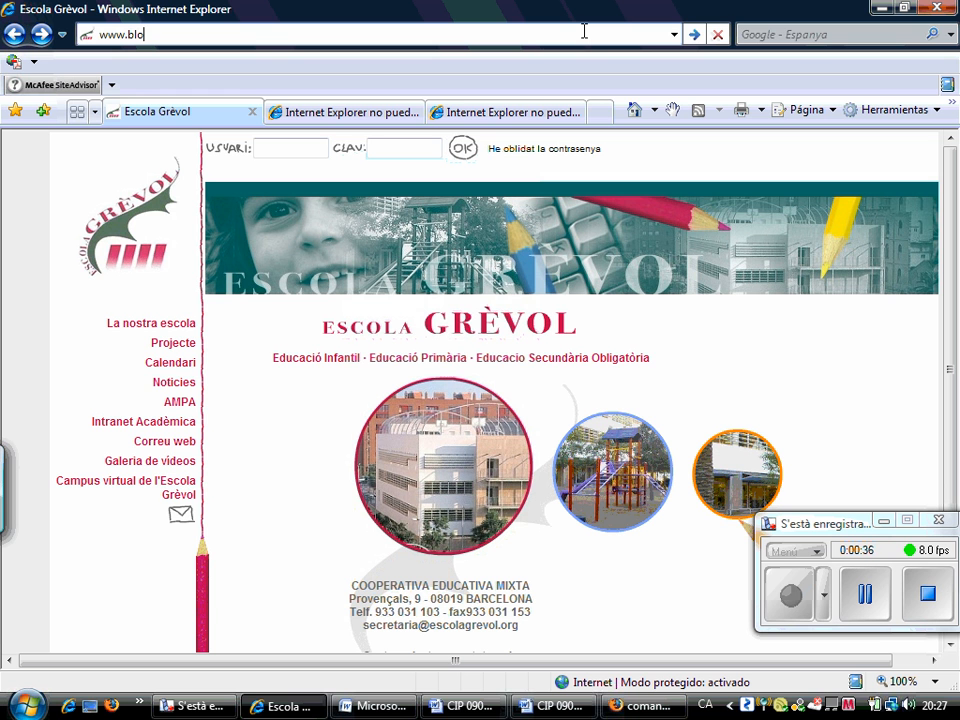
pyautogui.write('g')
pyautogui.press('BackSpace')
pyautogui.write('gger.com')
pyautogui.press('Return')
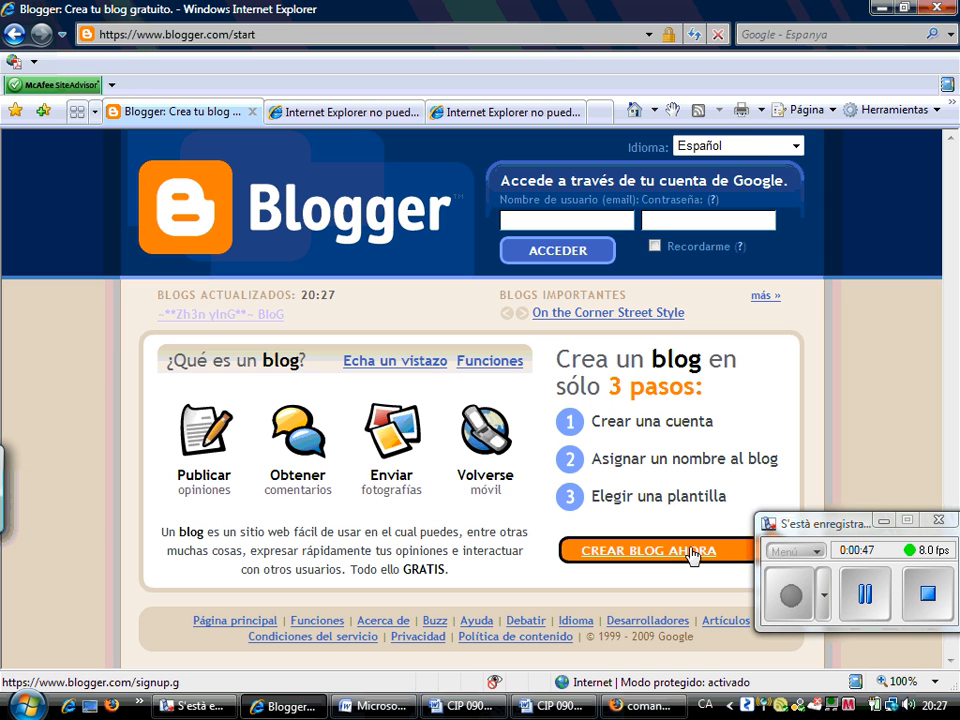
# Switch Blogger's language to Català and start a new blog with CREA UN BLOC ARA
pyautogui.click(763, 143)
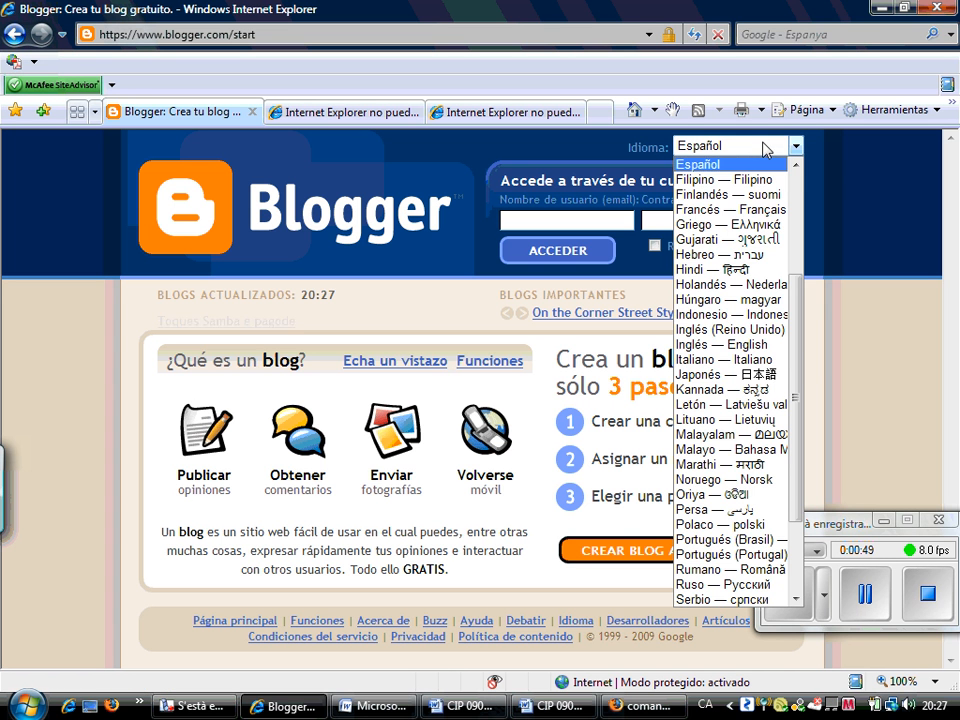
pyautogui.click(796, 184)
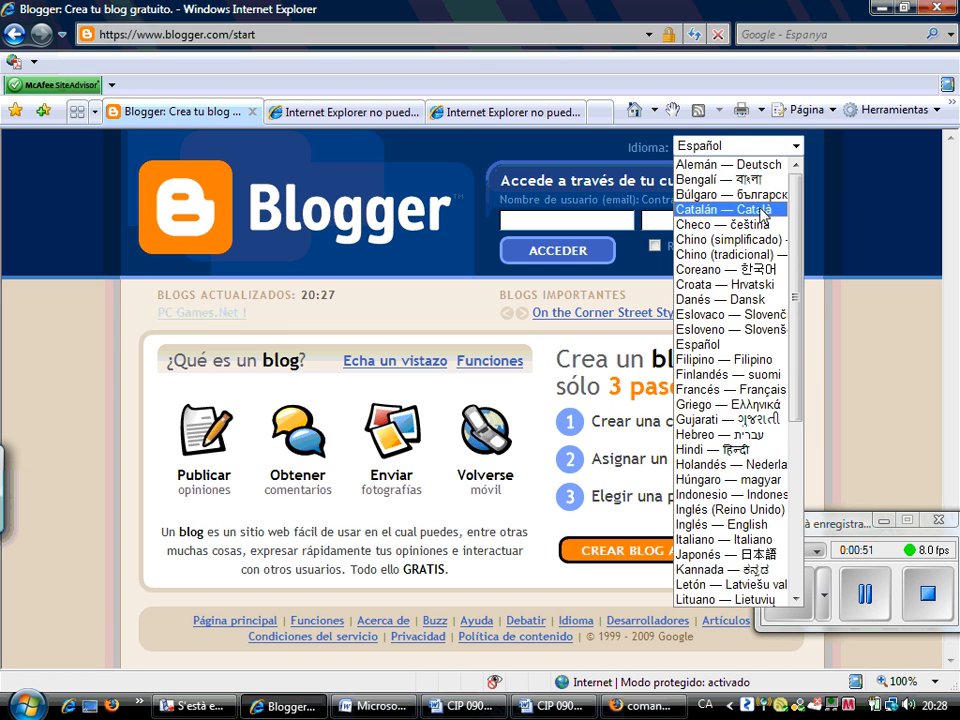
pyautogui.click(708, 209)
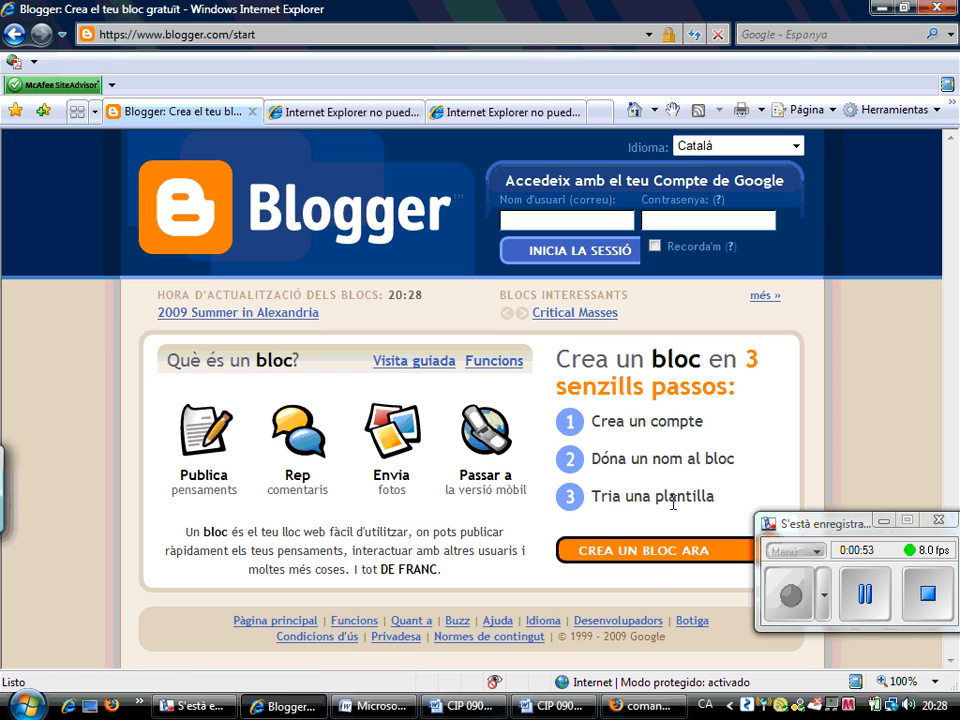
pyautogui.click(661, 561)
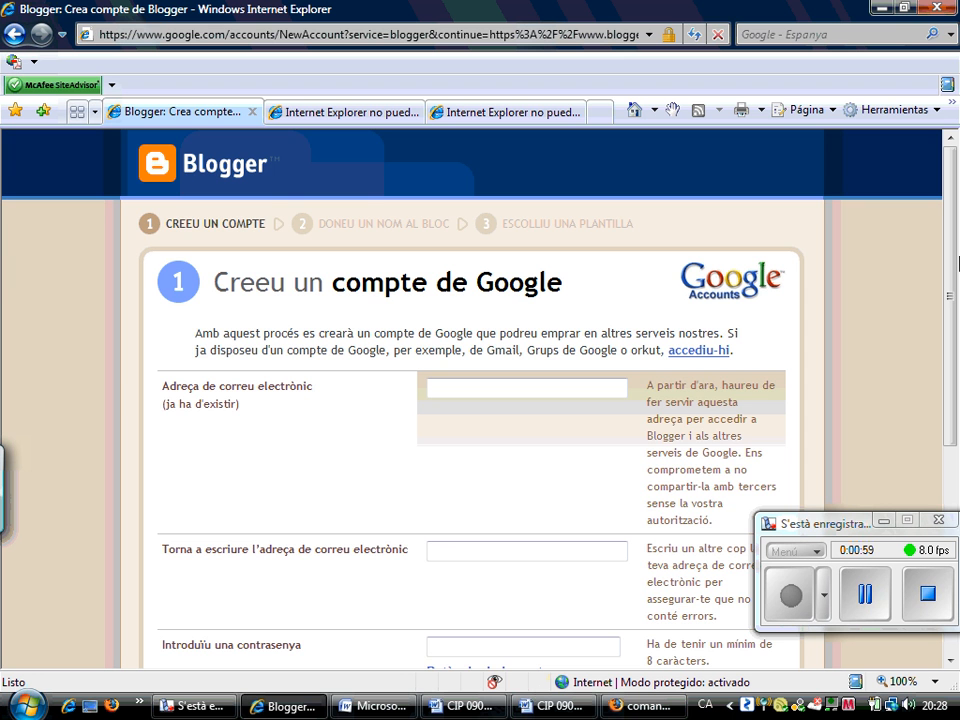
pyautogui.moveTo(955, 290); pyautogui.dragTo(948, 320)
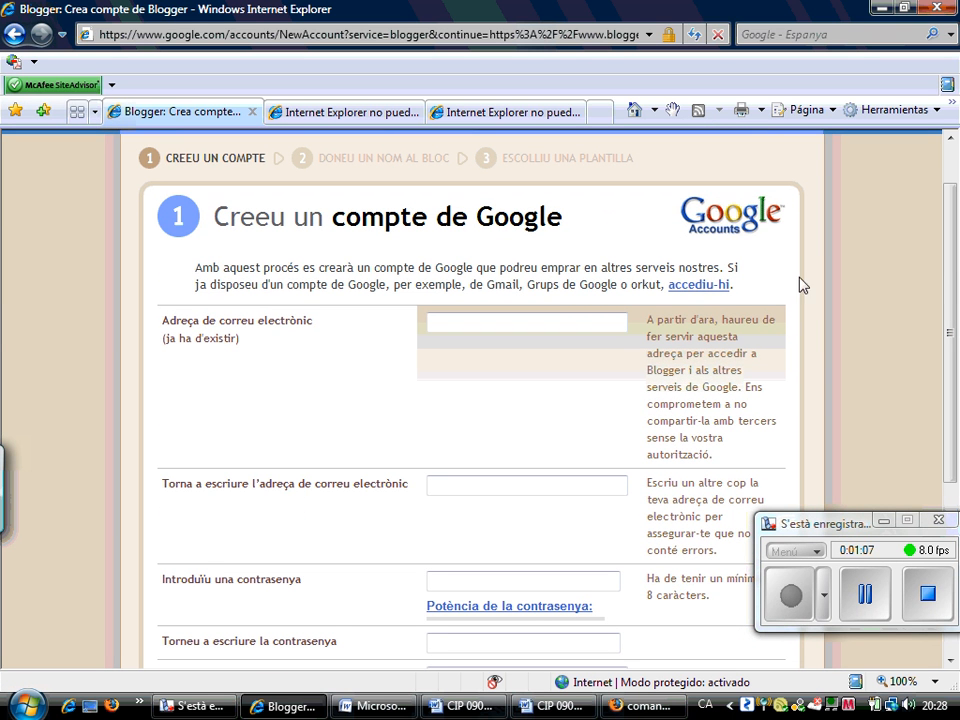
# Sign in with the existing Google account's e-mail and password, letting IE remember the password
pyautogui.click(714, 292)
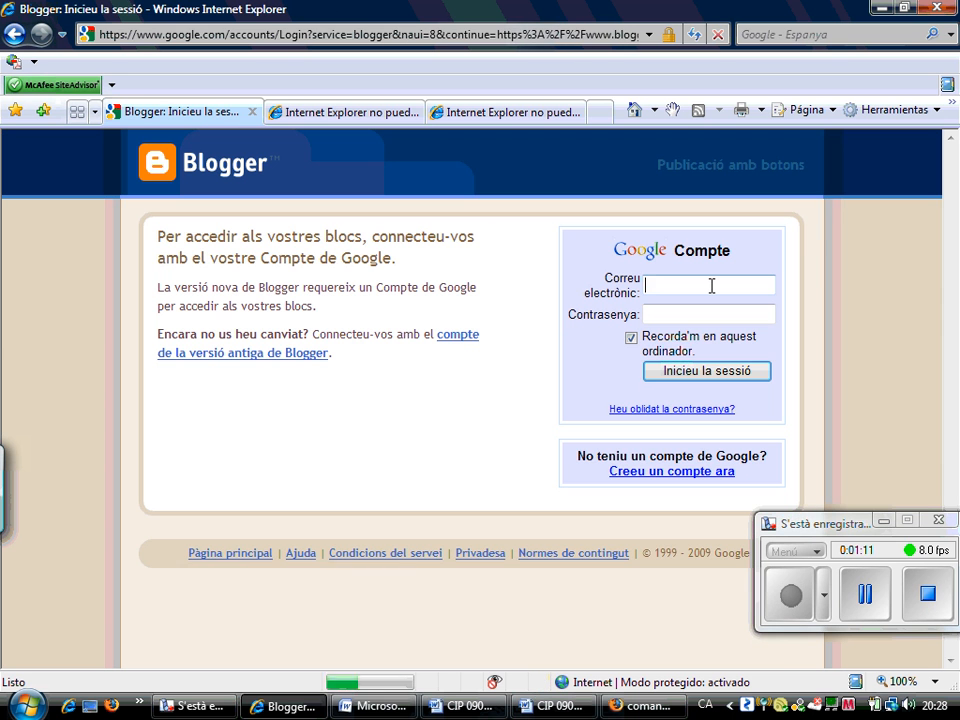
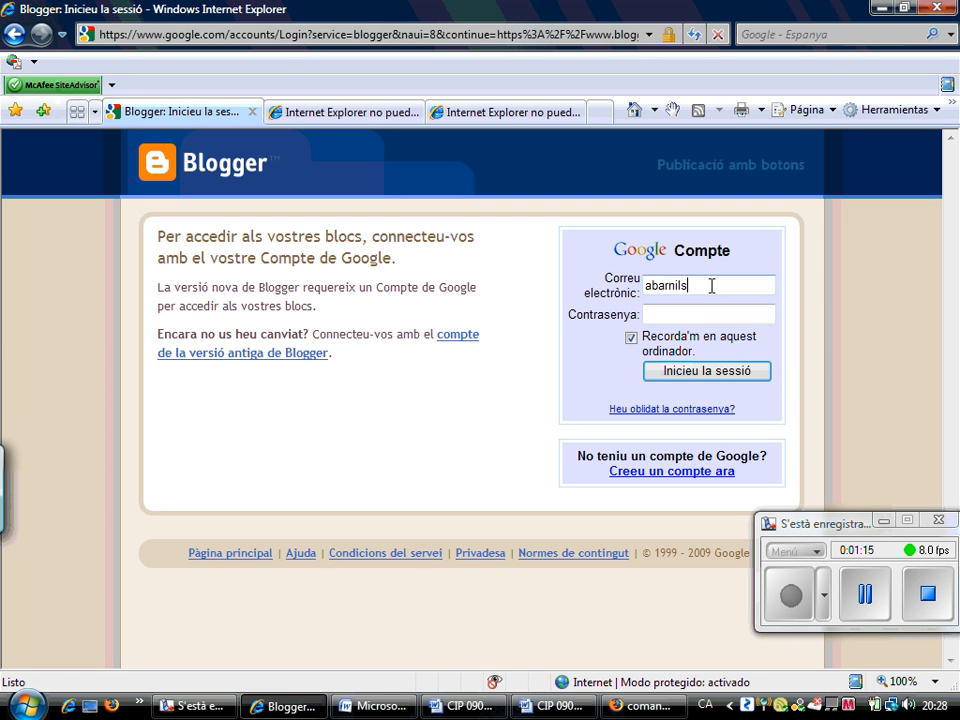
pyautogui.press('Tab')
pyautogui.write('********')
pyautogui.write('**')
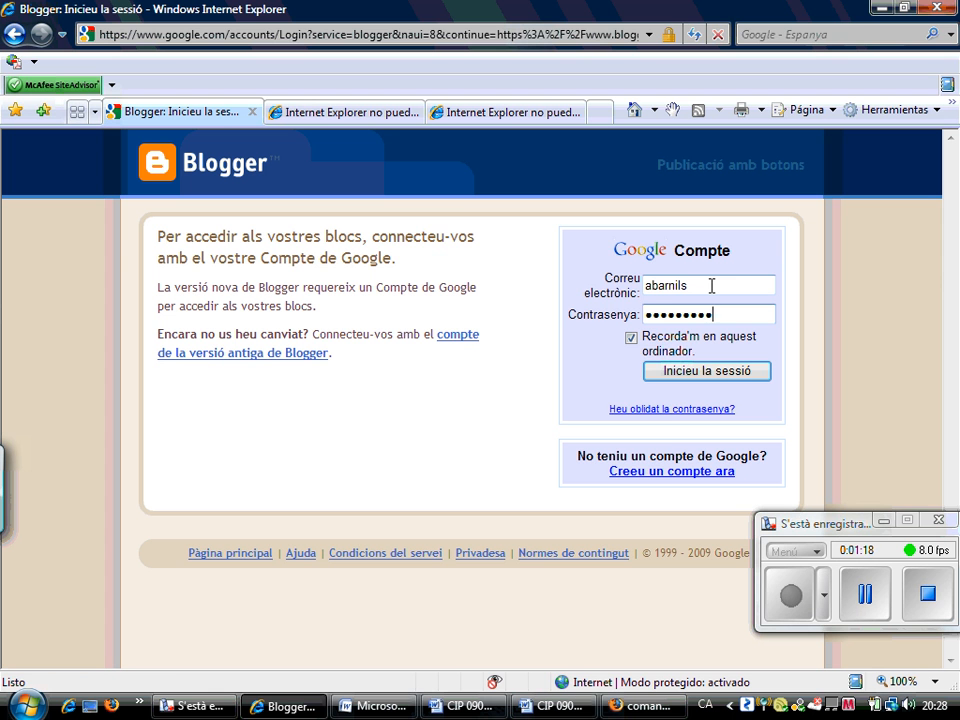
pyautogui.click(705, 372)
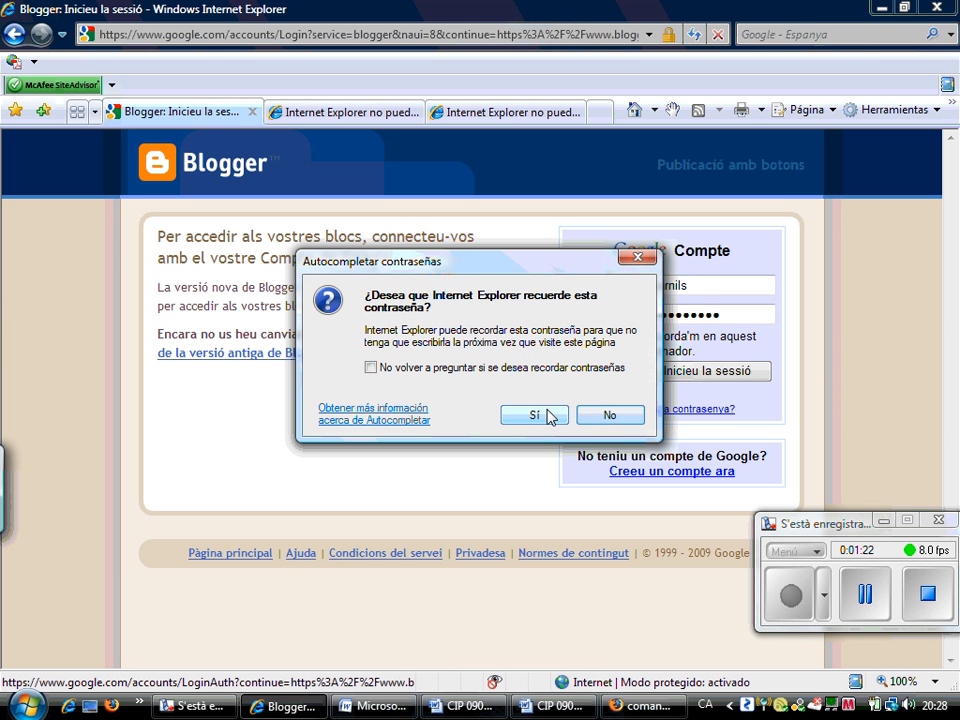
pyautogui.click(542, 367)
pyautogui.click(536, 414)
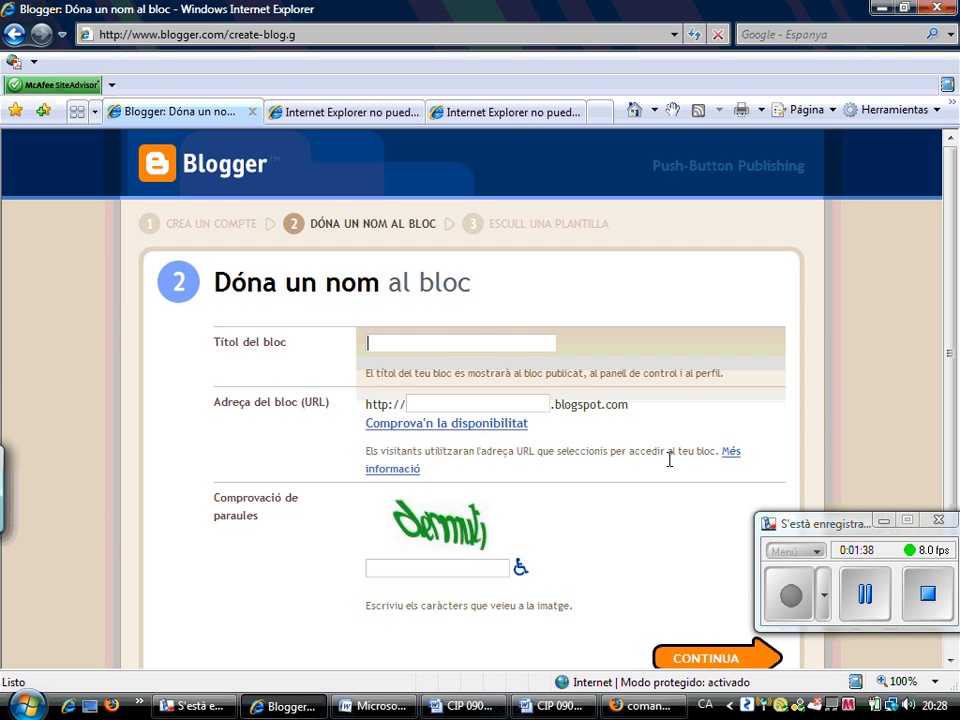
# Enter the blog title 'Els animals aquàtics' and the address 'animalsaquatics'
pyautogui.write('Els animals aqu')
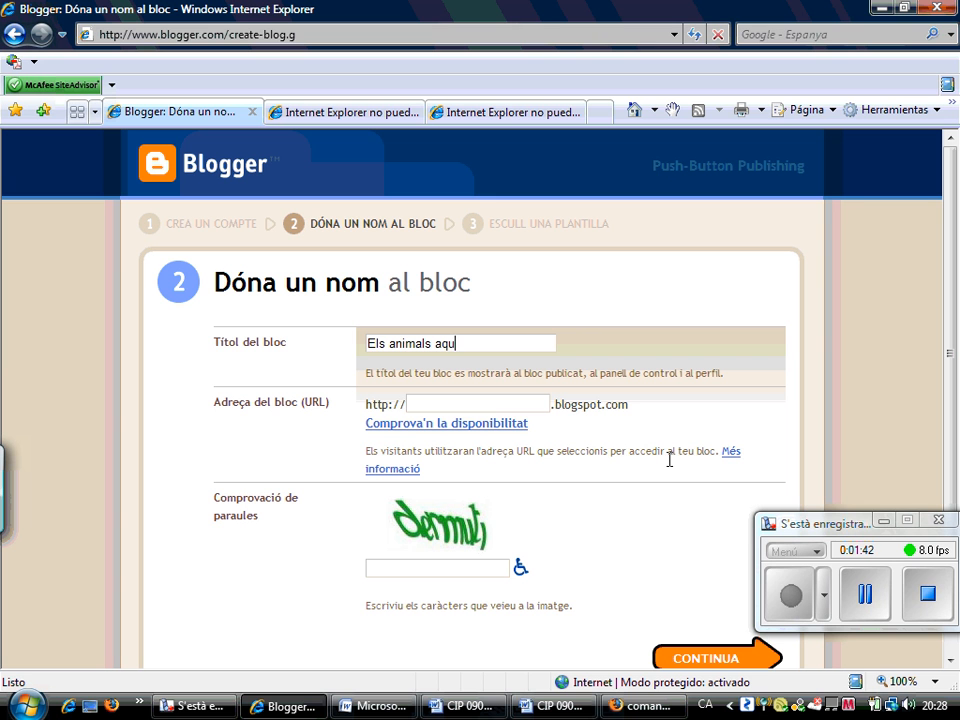
pyautogui.write('àtics')
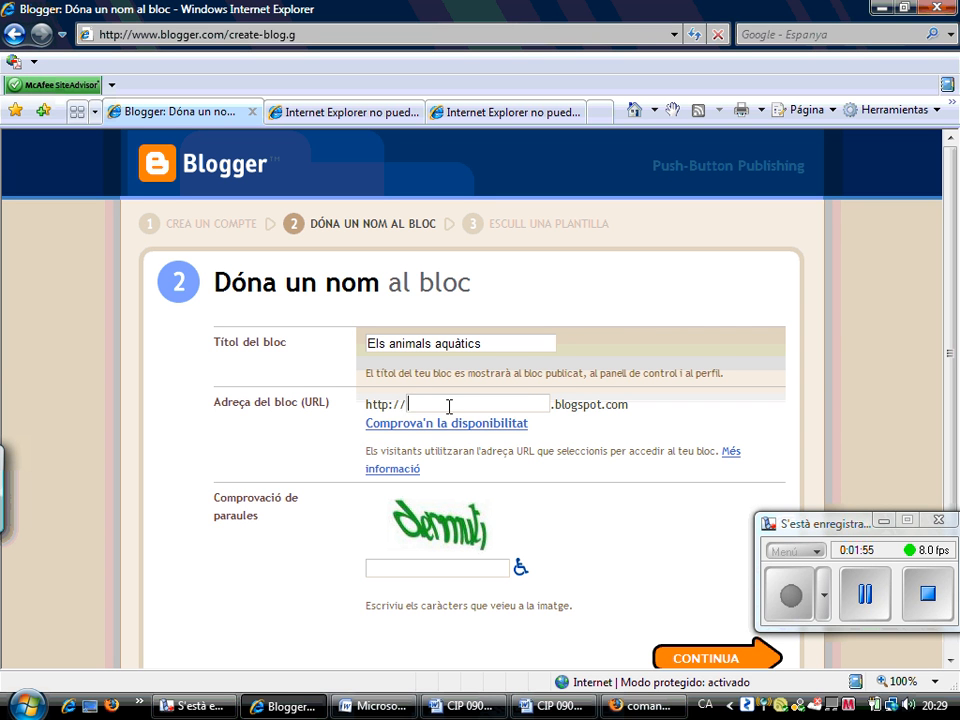
pyautogui.write('animalsaquatics')
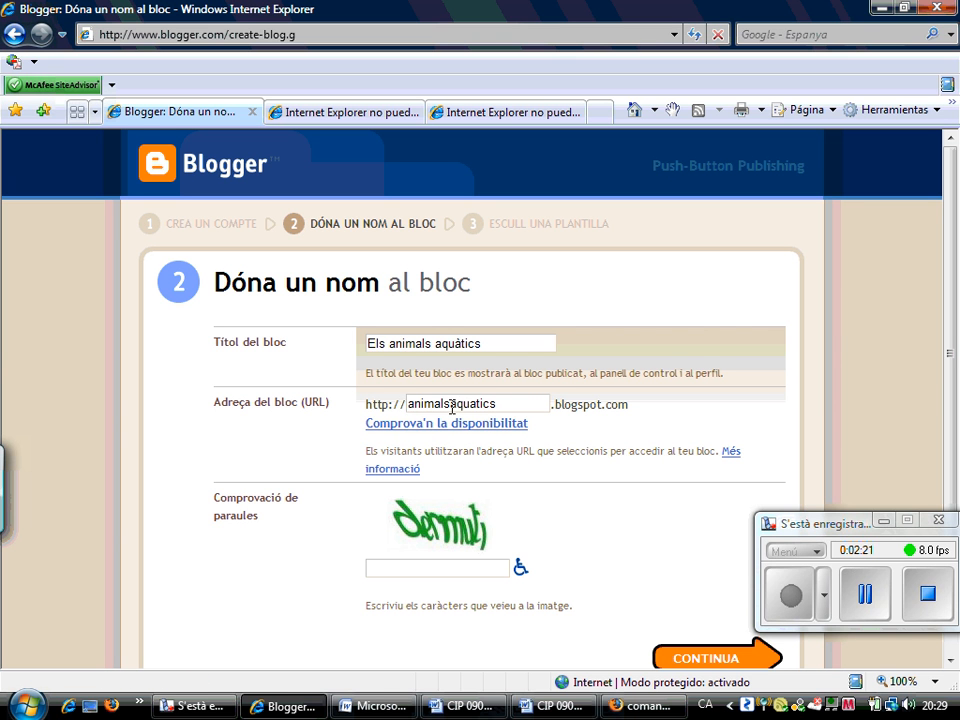
# Check address availability, trying 'animals' and settling on 'animalsaquatics'
pyautogui.click(456, 428)
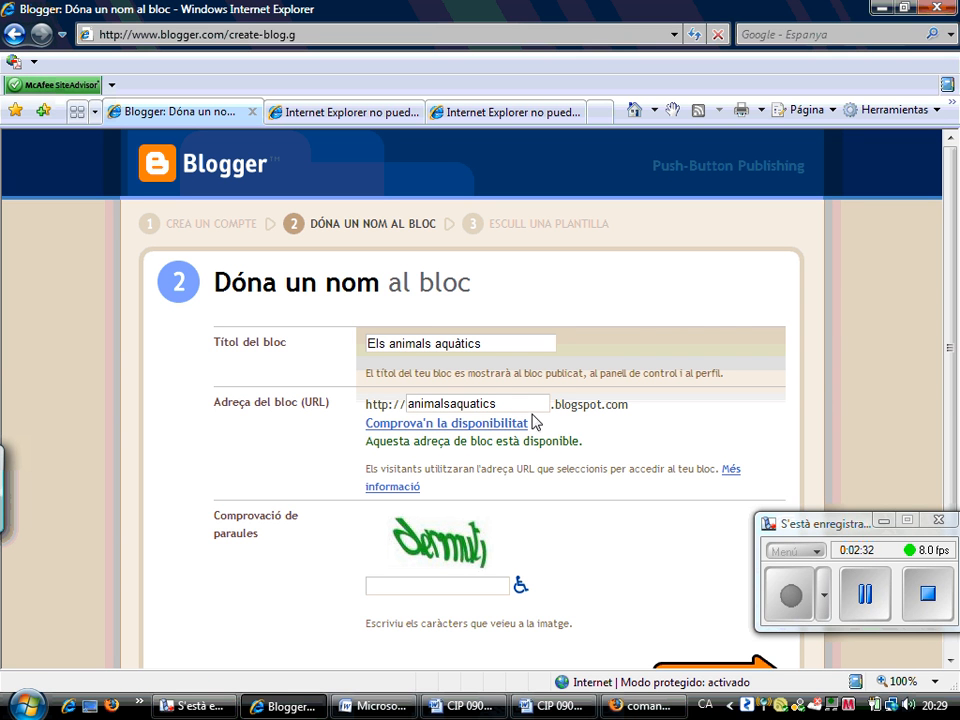
pyautogui.moveTo(530, 403); pyautogui.dragTo(349, 429)
pyautogui.write('an')
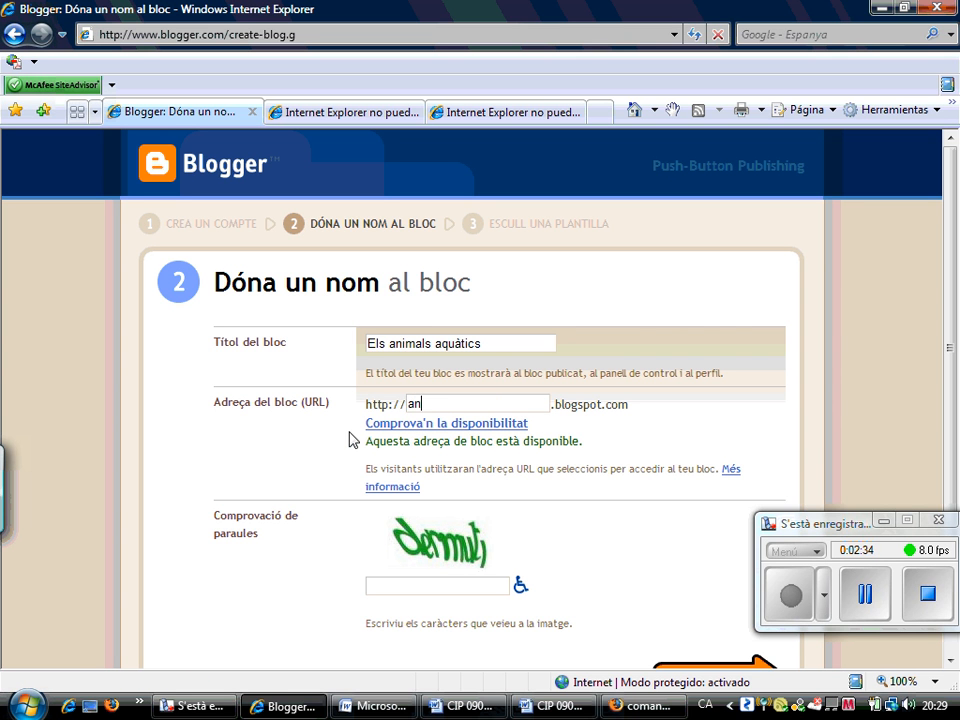
pyautogui.write('imals')
pyautogui.click(445, 425)
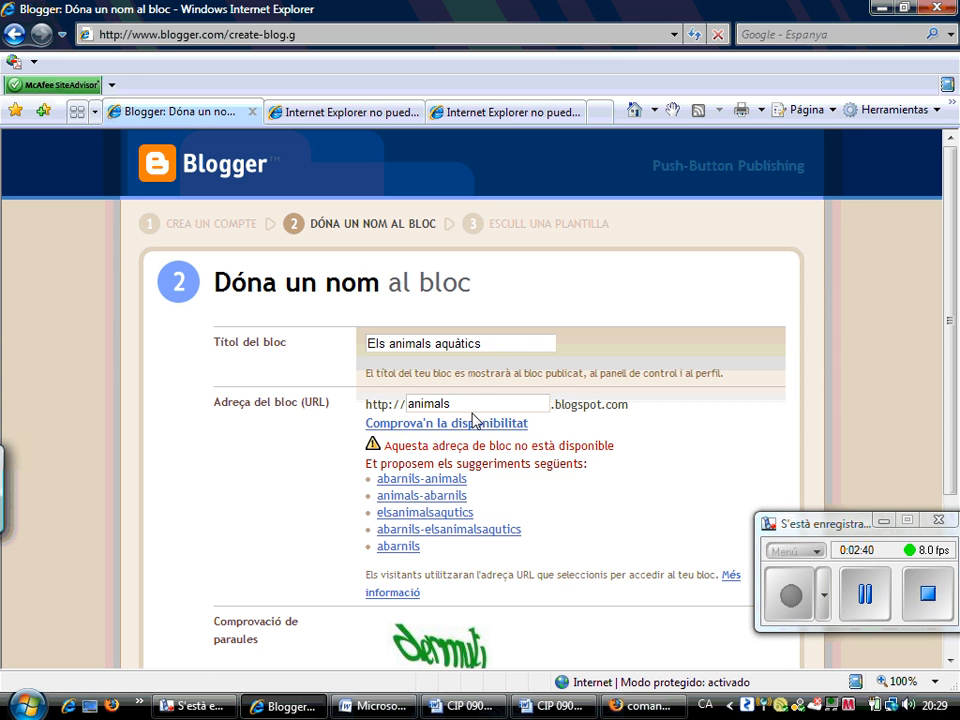
pyautogui.moveTo(476, 403)
pyautogui.mouseDown()
pyautogui.moveTo(401, 403)
pyautogui.moveTo(471, 408)
pyautogui.mouseUp()
pyautogui.write('aquatics')
pyautogui.click(506, 431)
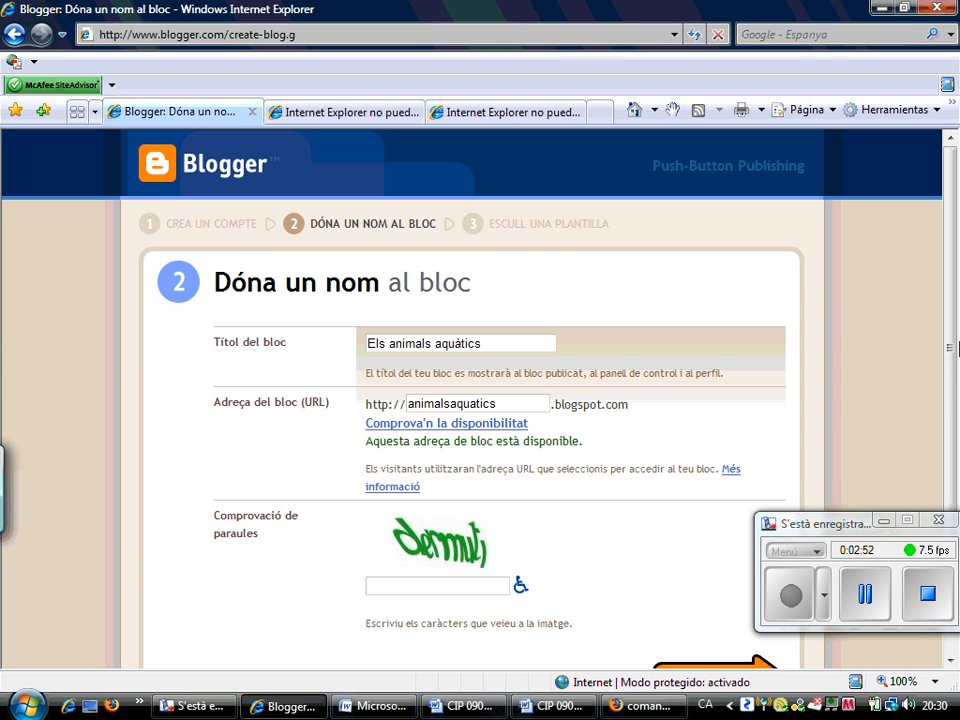
# Fill in the word-verification characters and submit with CONTINUA
pyautogui.scroll(-2, 553, 443)
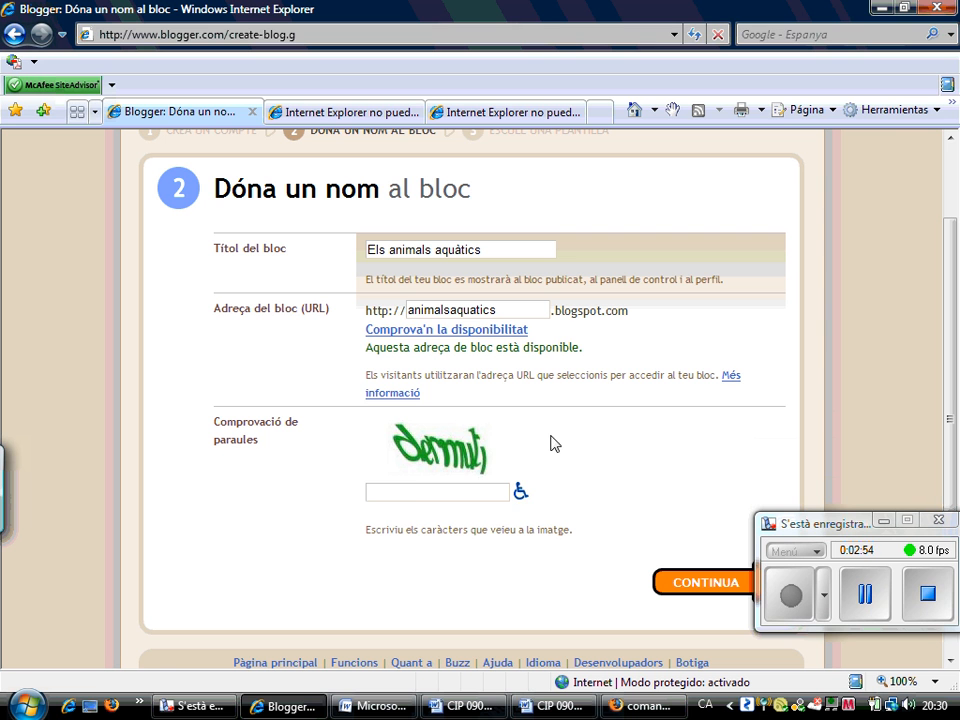
pyautogui.click(418, 492)
pyautogui.write('dermuli')
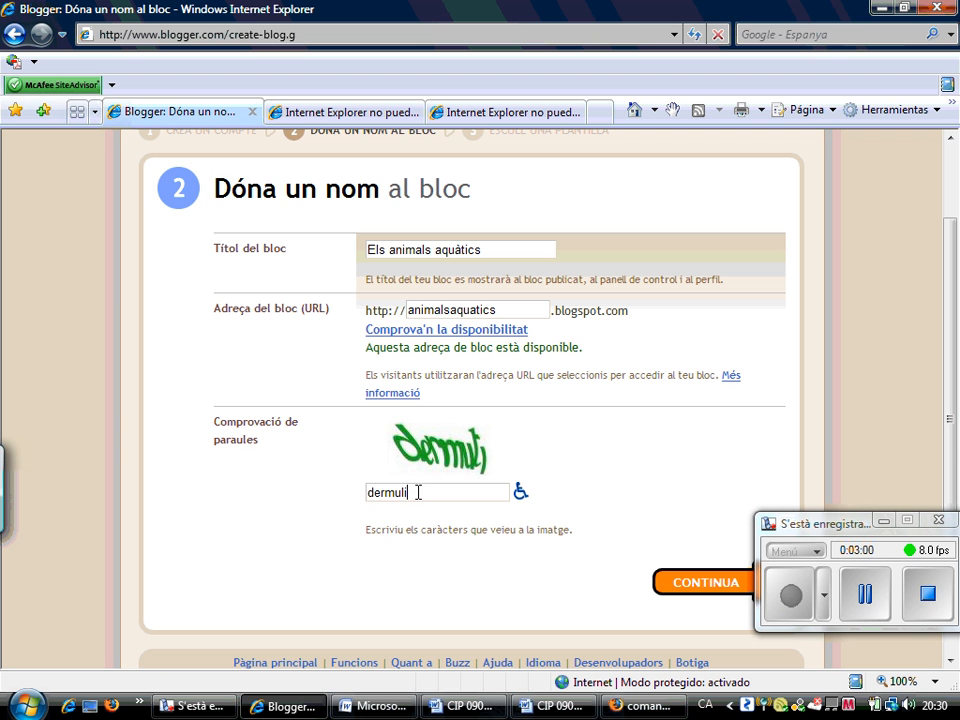
pyautogui.click(694, 581)
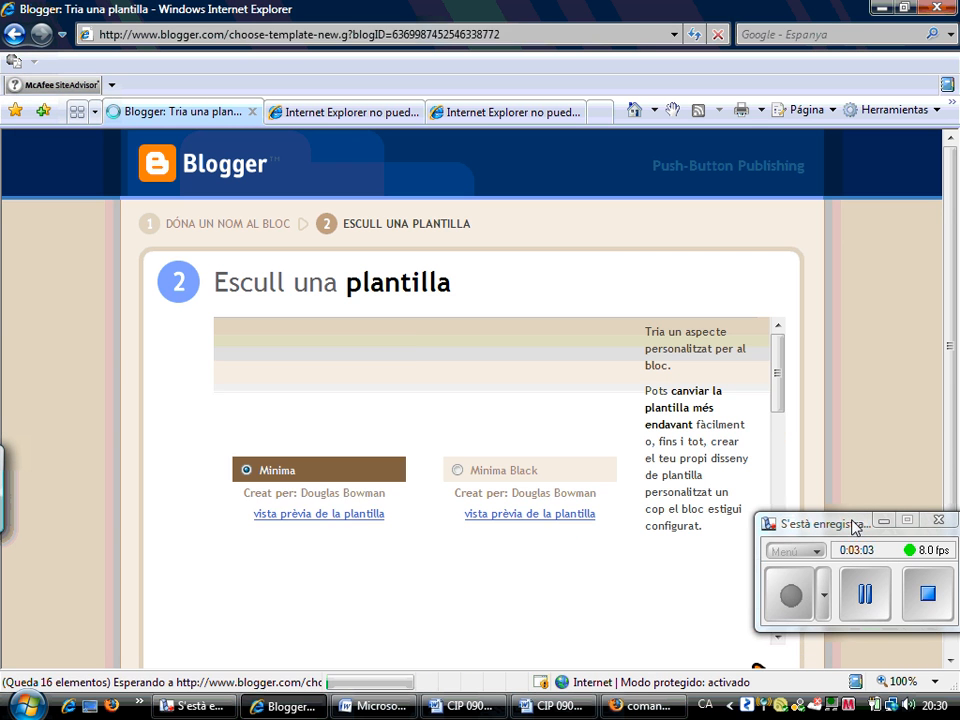
# Browse the templates and preview the Snapshot template, then close the preview
pyautogui.moveTo(855, 522); pyautogui.dragTo(842, 124)
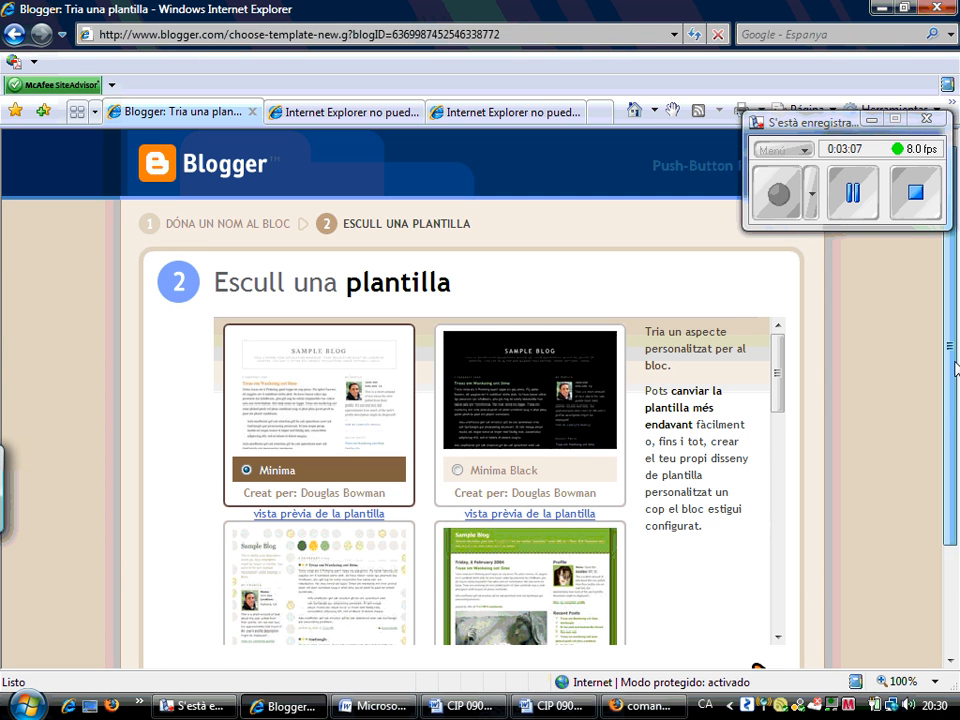
pyautogui.moveTo(955, 348); pyautogui.dragTo(953, 462)
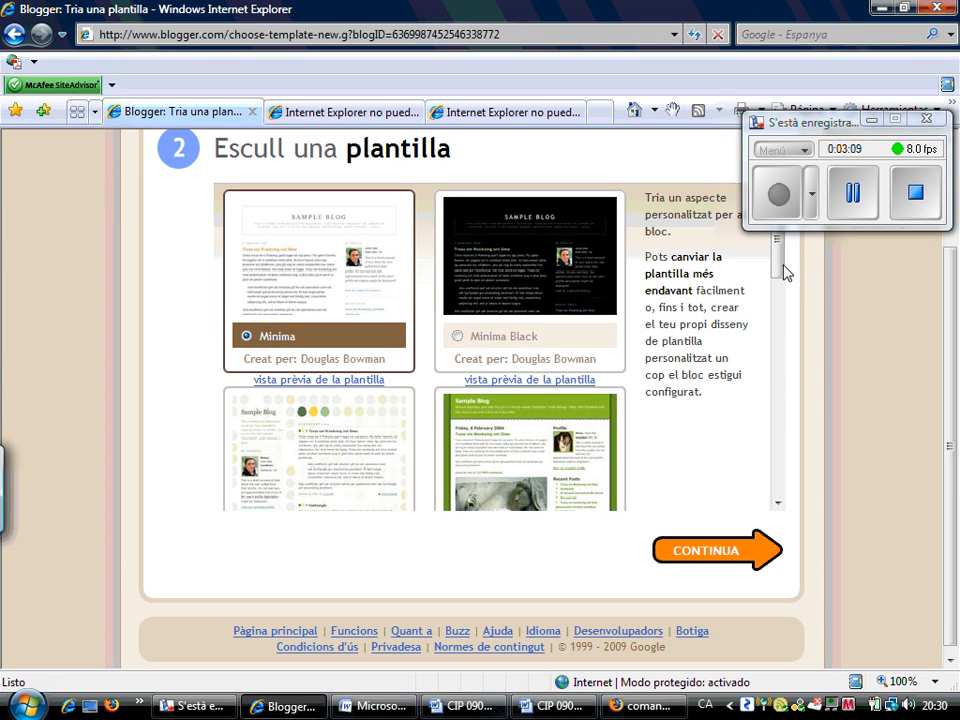
pyautogui.moveTo(784, 270); pyautogui.dragTo(785, 508)
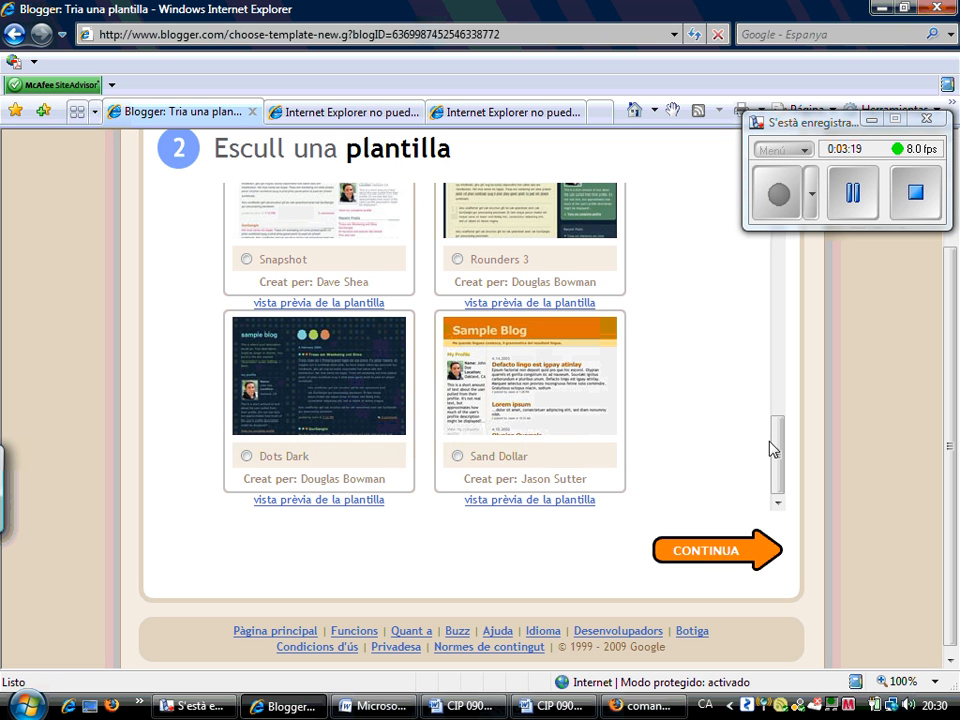
pyautogui.moveTo(778, 456); pyautogui.dragTo(595, 370)
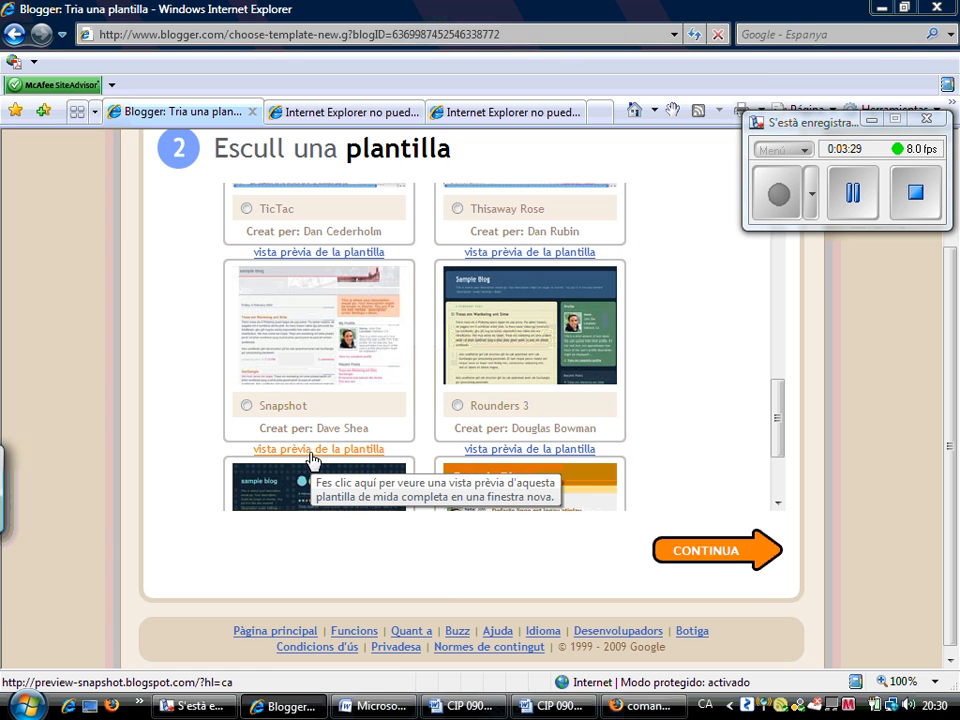
pyautogui.click(310, 453)
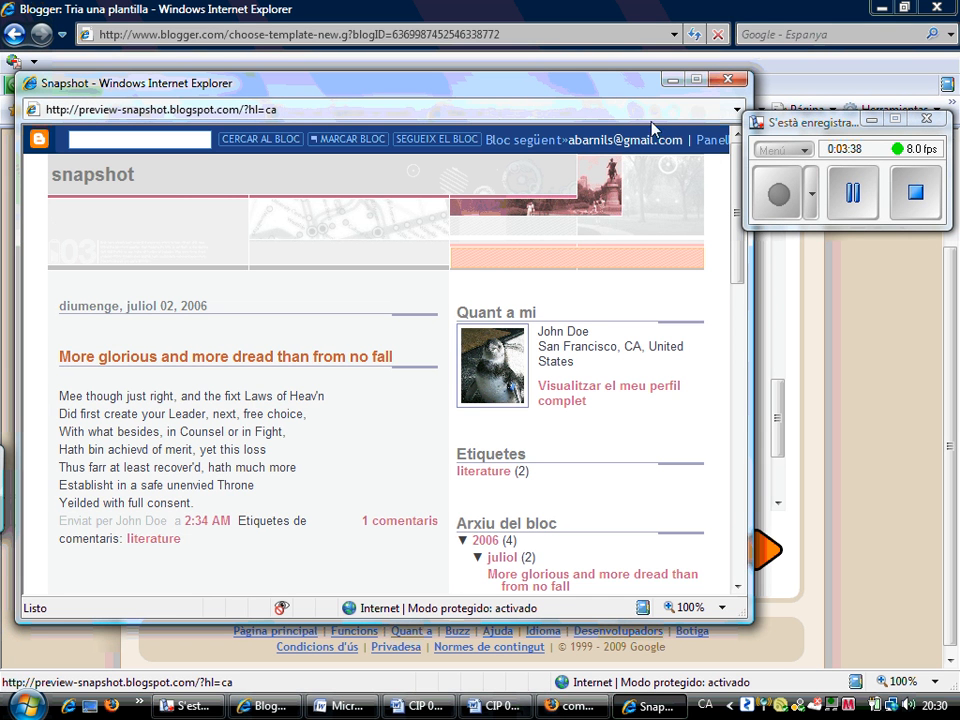
pyautogui.click(727, 79)
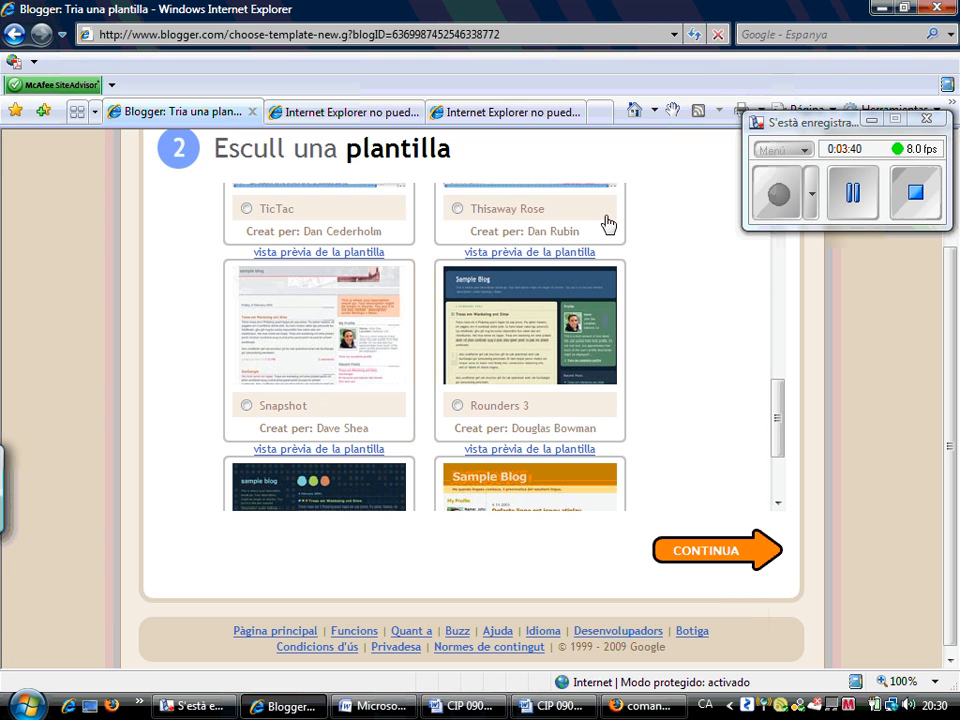
# Select the Sand Dollar template and confirm with CONTINUA
pyautogui.moveTo(781, 420); pyautogui.dragTo(781, 488)
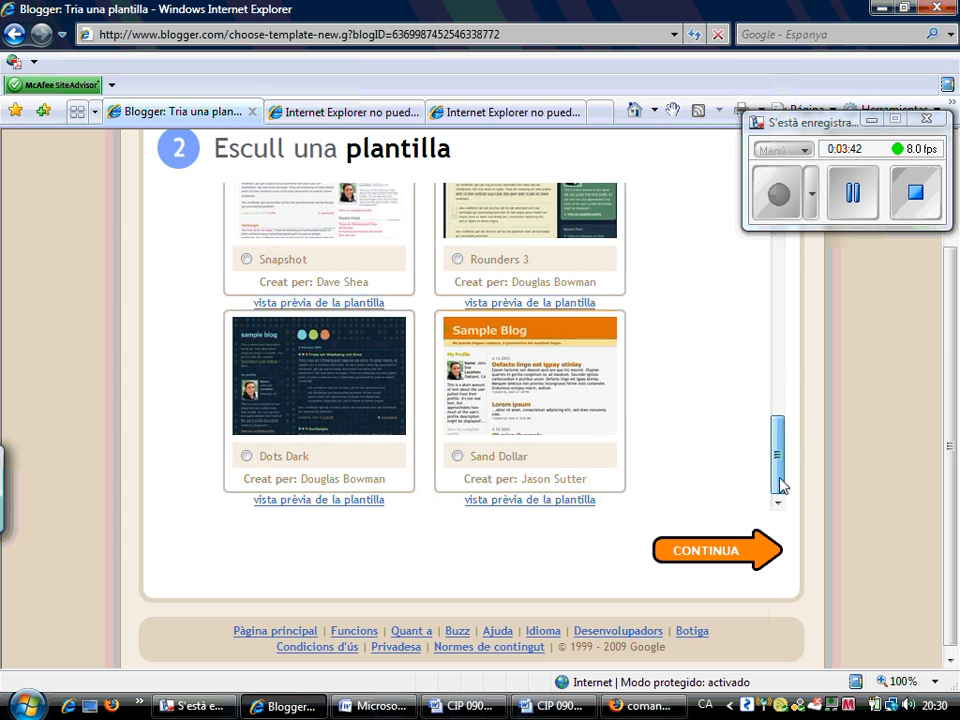
pyautogui.click(457, 460)
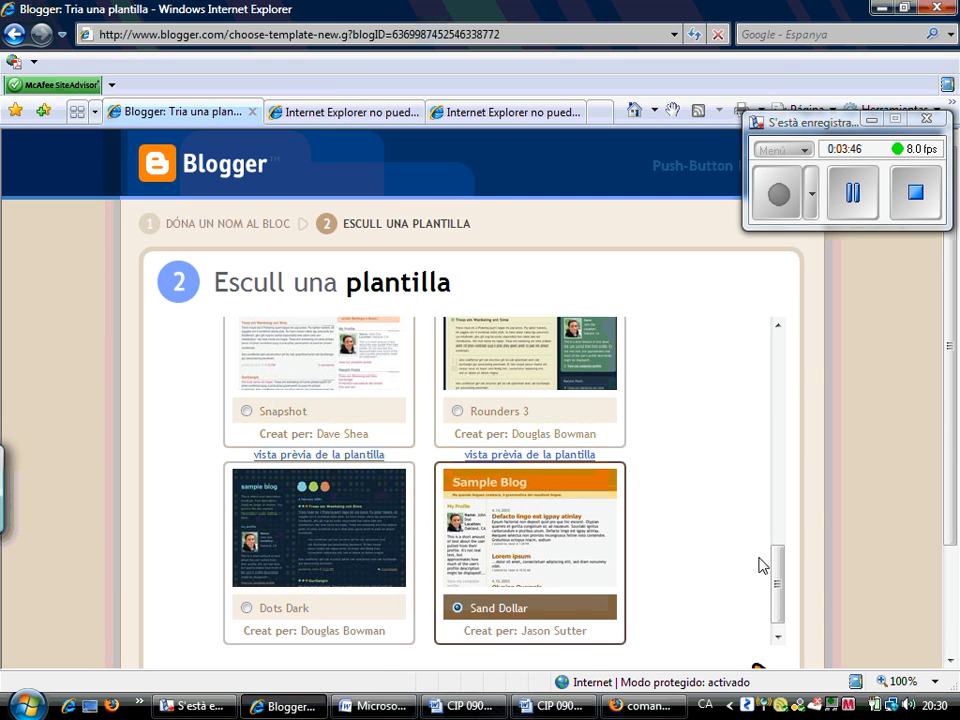
pyautogui.scroll(-1, 778, 579)
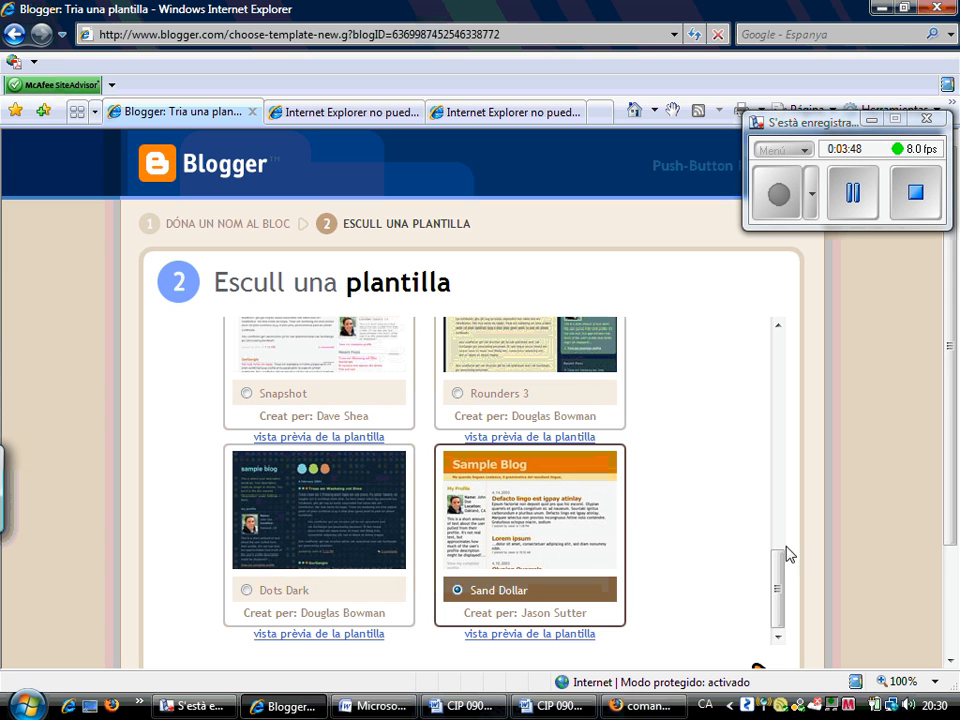
pyautogui.scroll(-1, 955, 435)
pyautogui.scroll(-2, 955, 435)
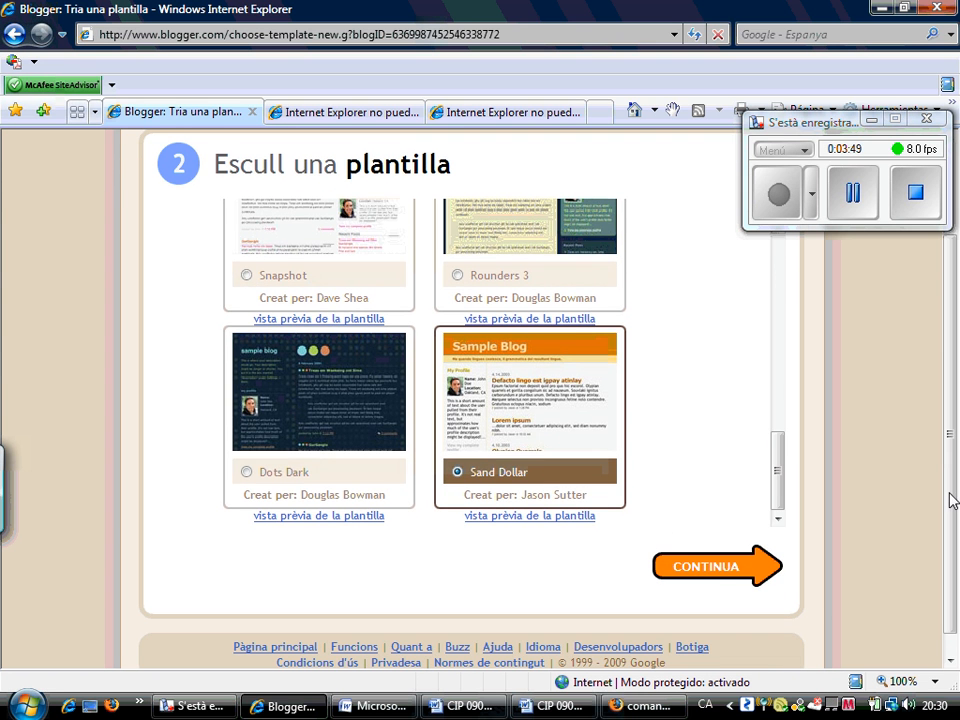
pyautogui.click(710, 568)
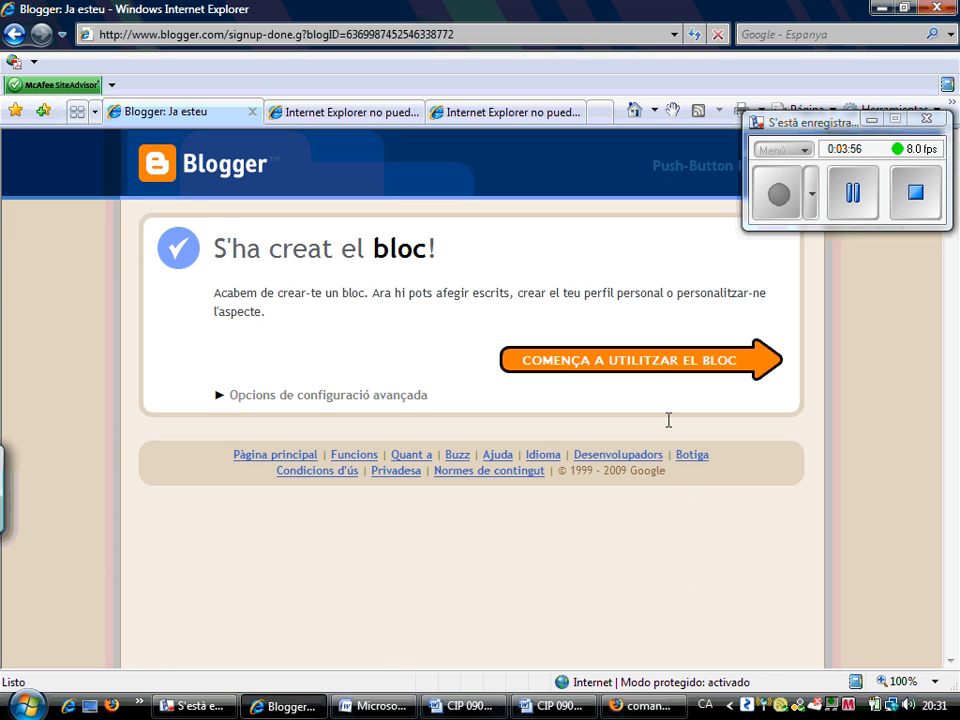
# Start the 'Els dofins' post, leaving the editor in Redacta compose mode
pyautogui.click(660, 362)
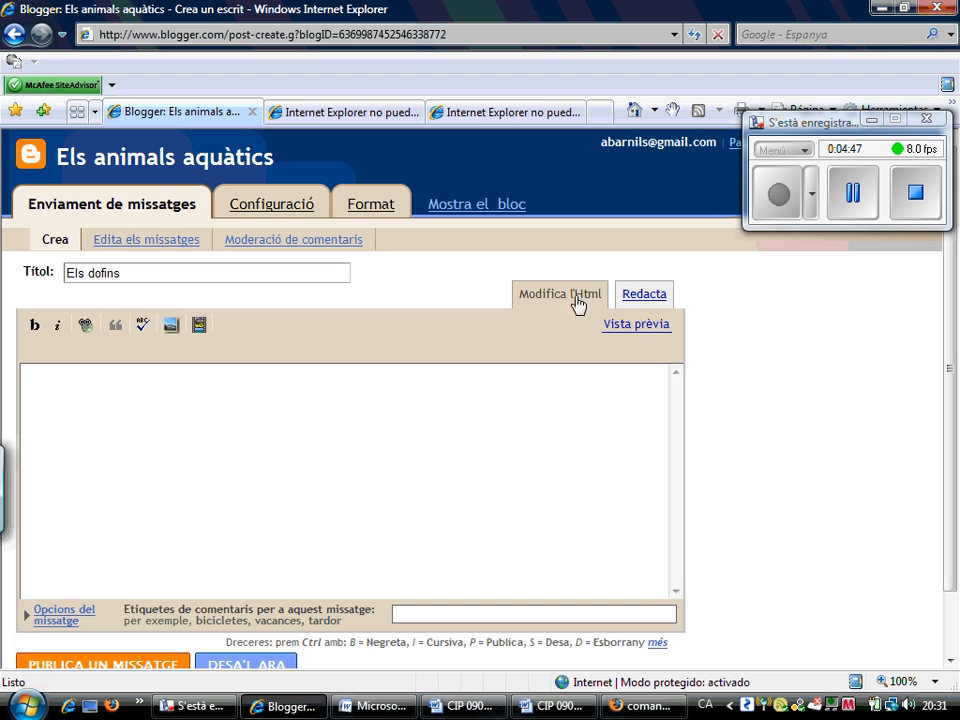
pyautogui.click(646, 297)
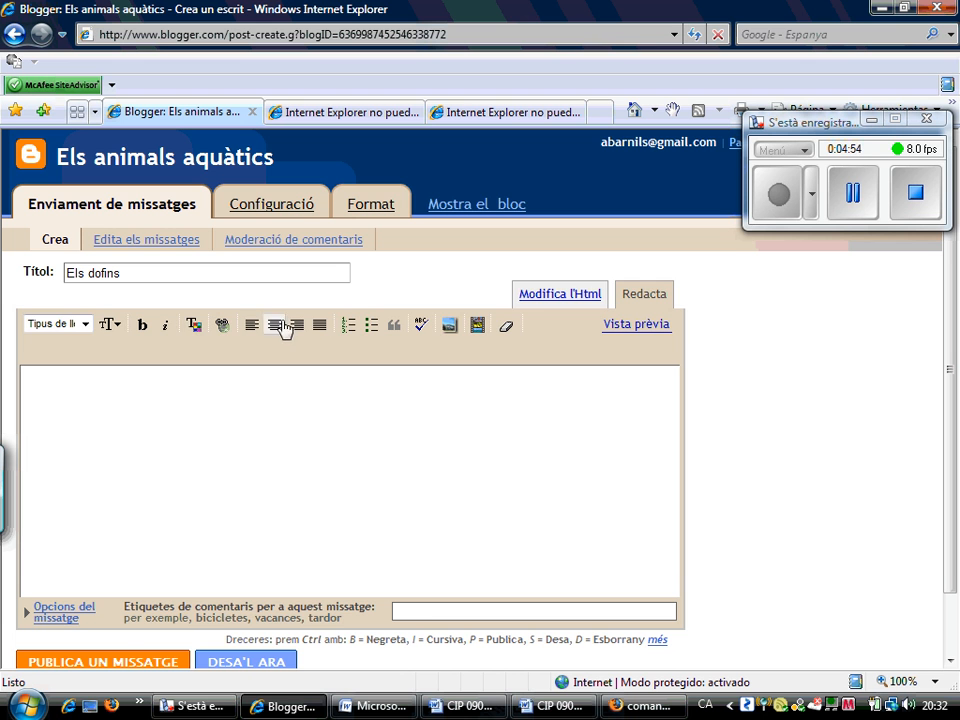
pyautogui.click(555, 300)
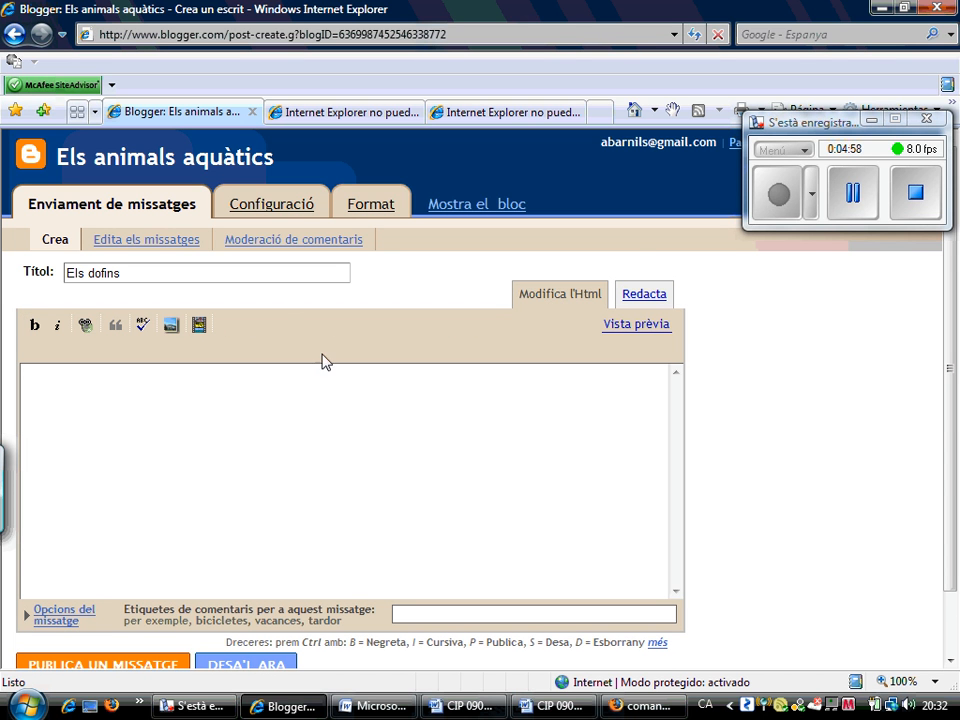
pyautogui.click(643, 294)
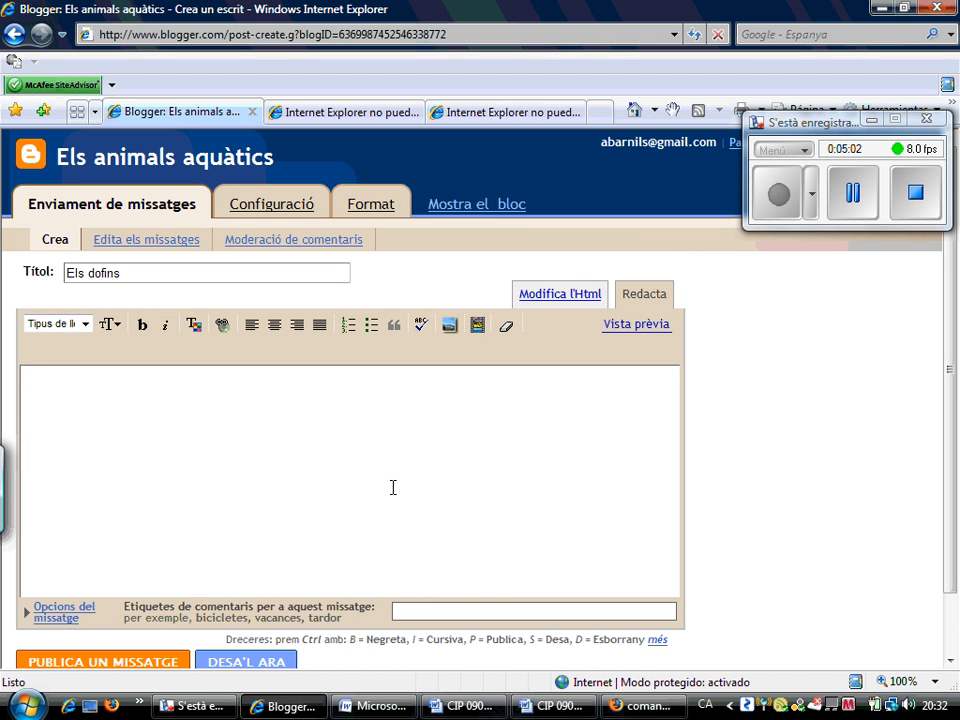
# Type 'Els dofins són uns animals aqüàtics que prefereixen viure en aïgues calentes', fixing a typo
pyautogui.write('Els dofins són uns a')
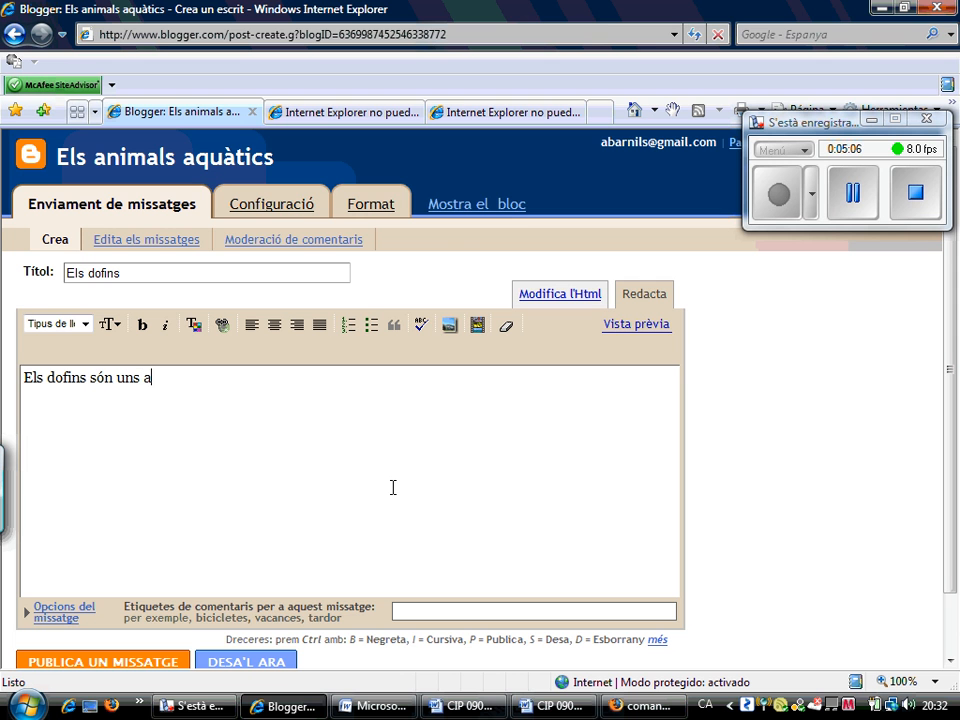
pyautogui.write('nimals aqüàtics')
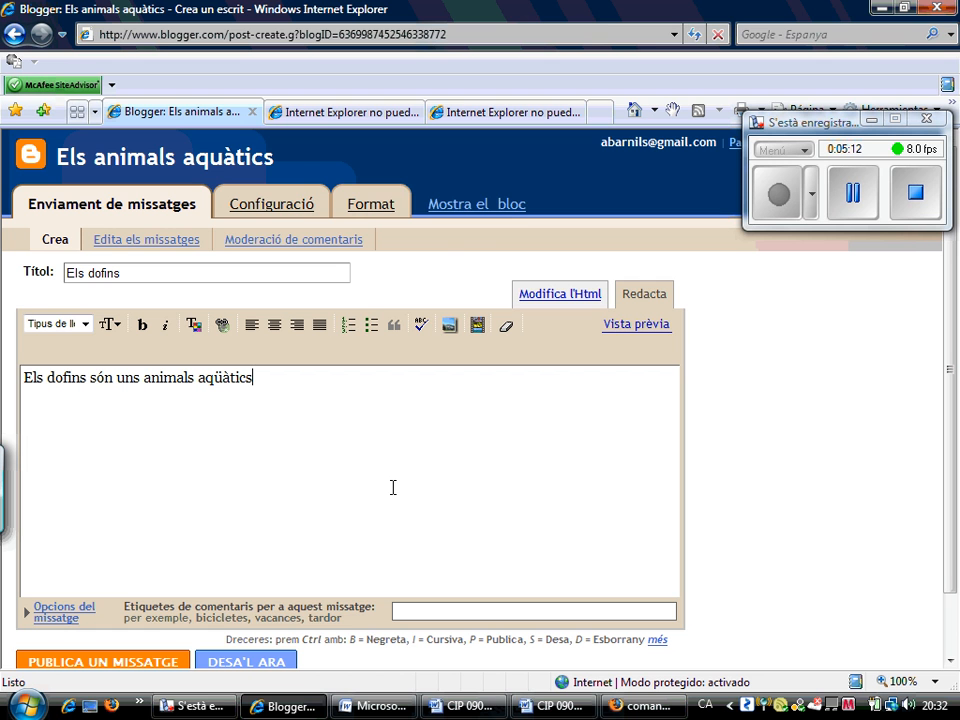
pyautogui.write(' que vieuen')
pyautogui.press('BackSpace')
pyautogui.press('BackSpace')
pyautogui.press('BackSpace')
pyautogui.write('prefereixen viure en a')
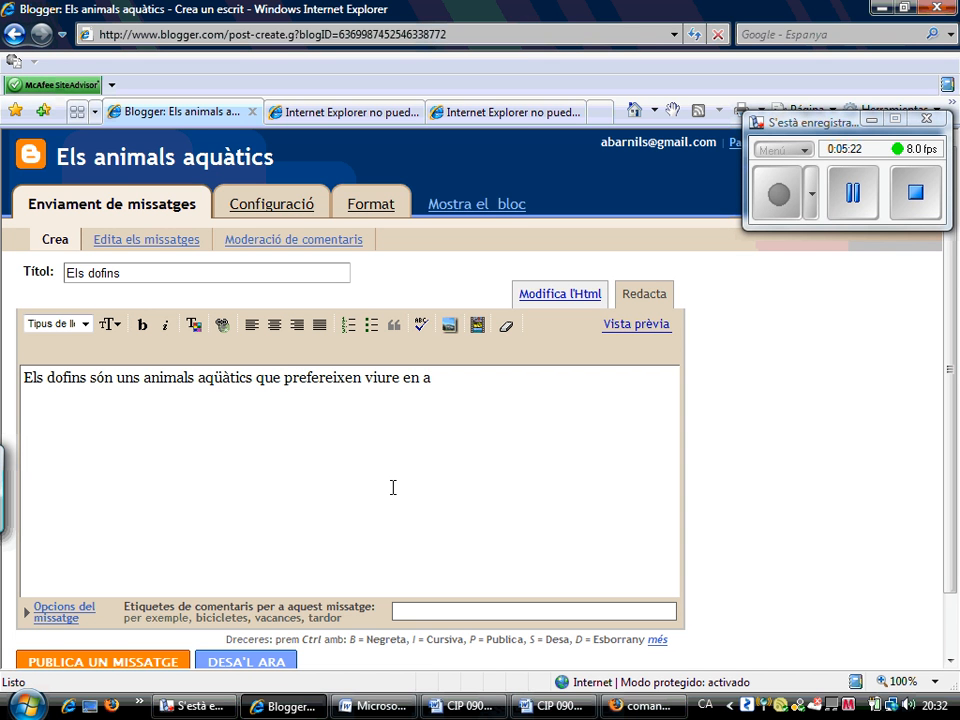
pyautogui.write('ïgues calentes.')
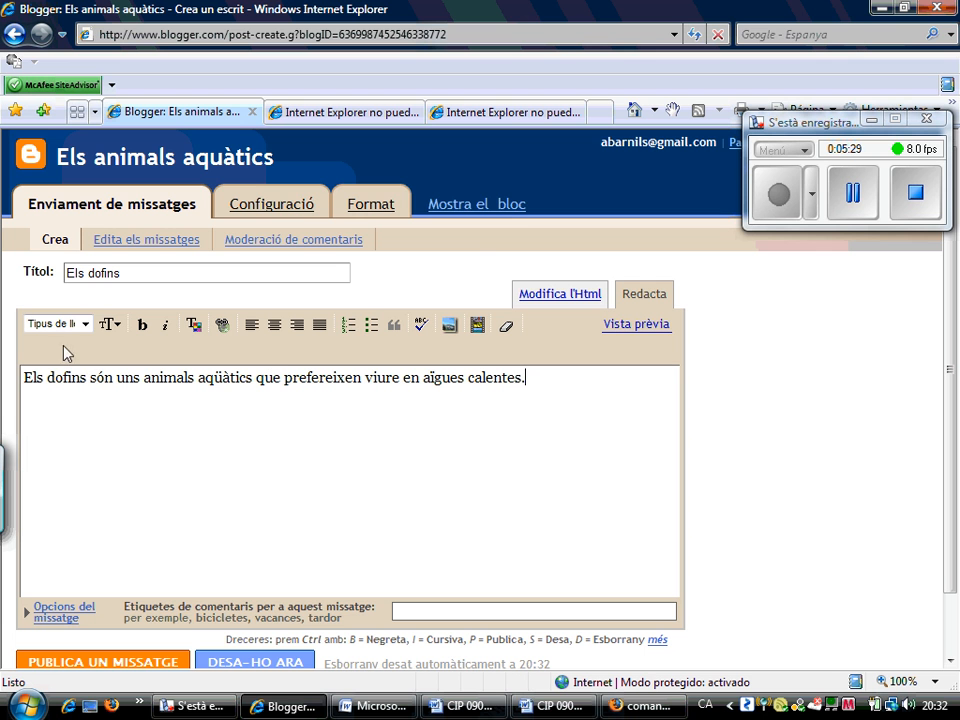
# Set the word 'dofins' to the Largest text size
pyautogui.moveTo(86, 379); pyautogui.dragTo(47, 381)
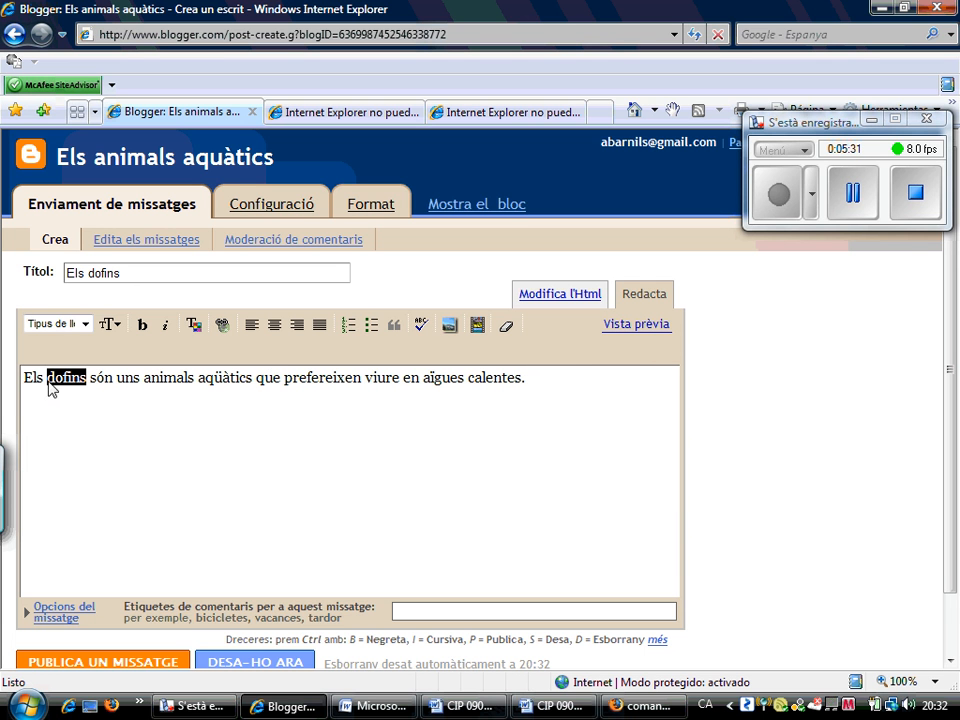
pyautogui.click(87, 325)
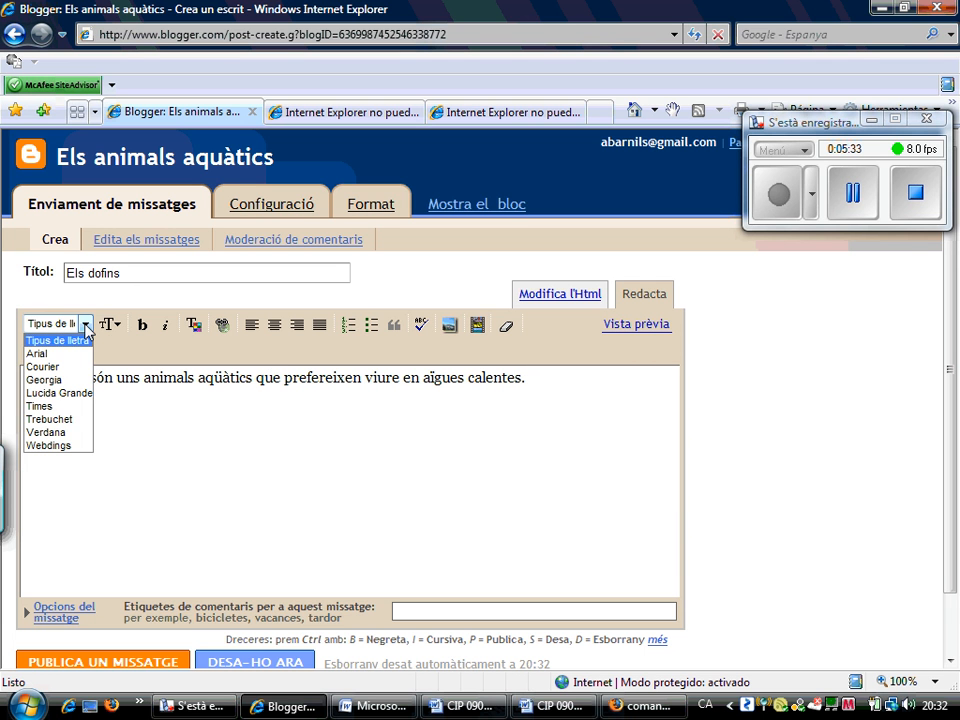
pyautogui.click(114, 322)
pyautogui.click(114, 322)
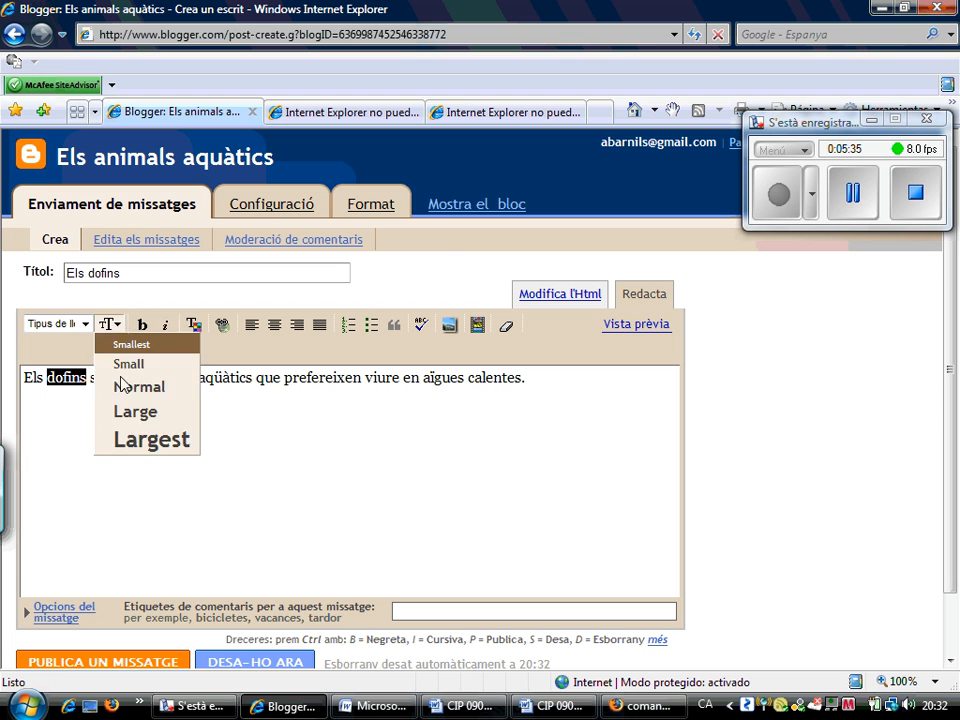
pyautogui.click(121, 386)
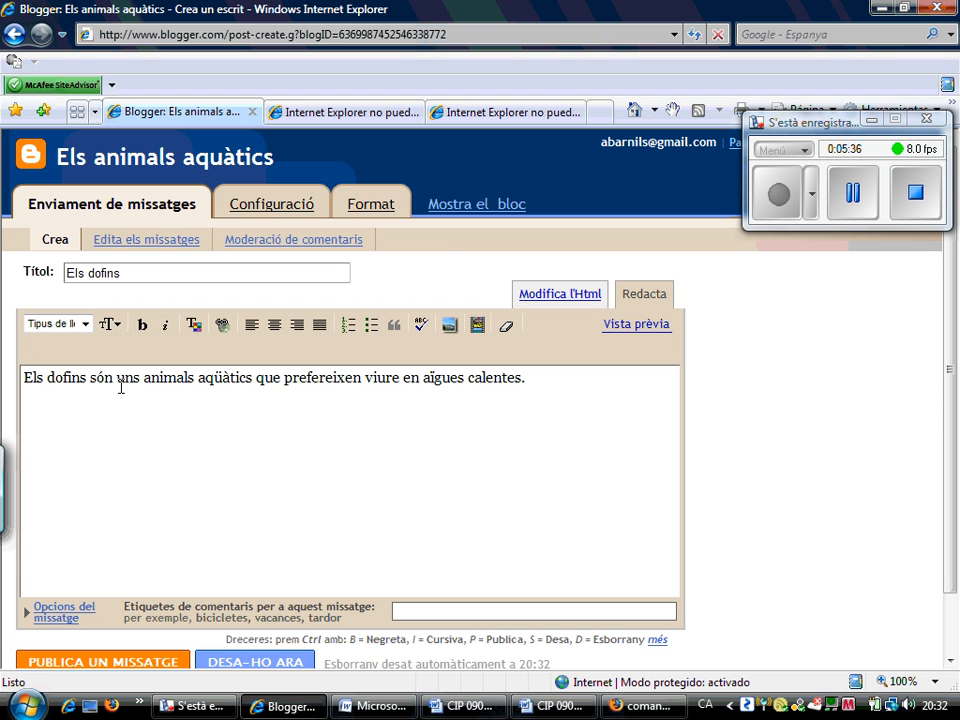
pyautogui.doubleClick(68, 378)
pyautogui.click(110, 325)
pyautogui.click(125, 387)
pyautogui.doubleClick(81, 380)
pyautogui.click(110, 324)
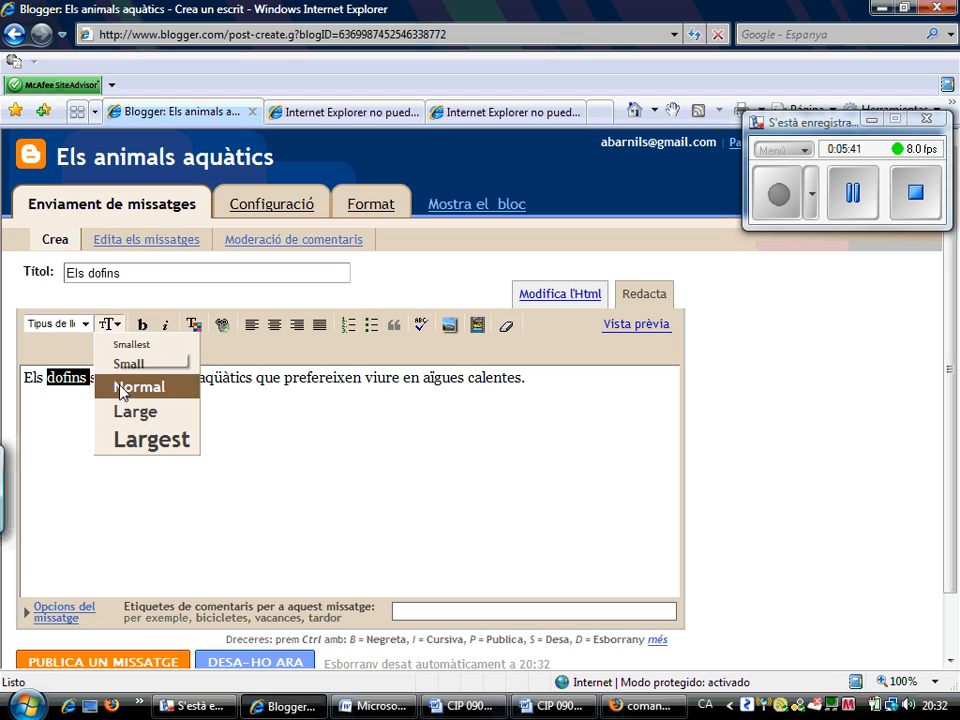
pyautogui.click(121, 441)
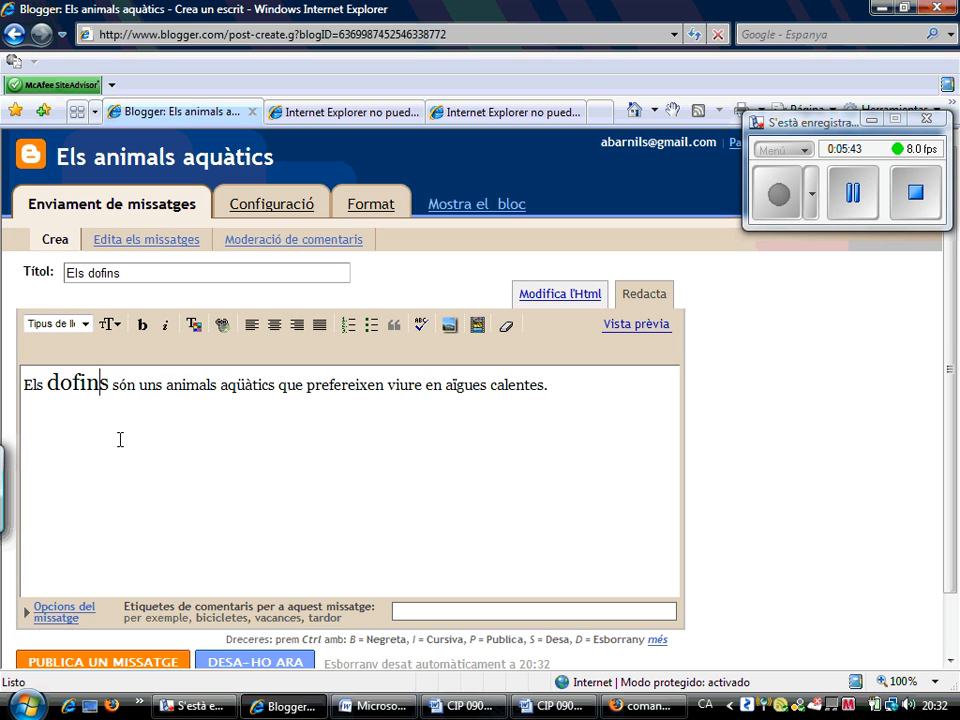
# Make 'dofins' bold, italic and blue
pyautogui.doubleClick(80, 384)
pyautogui.click(138, 330)
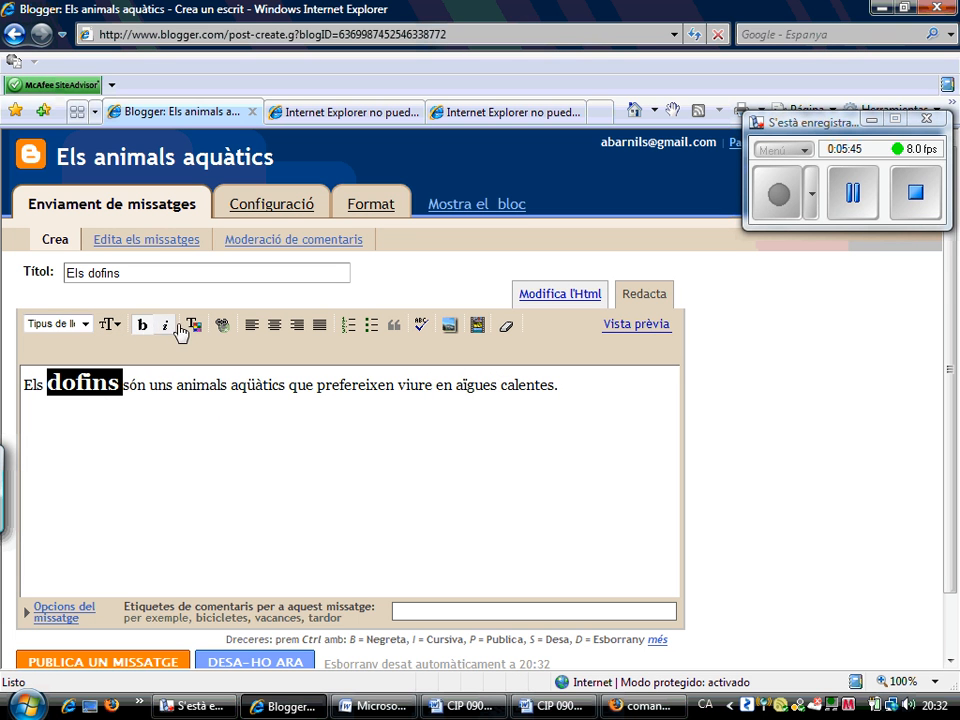
pyautogui.click(165, 330)
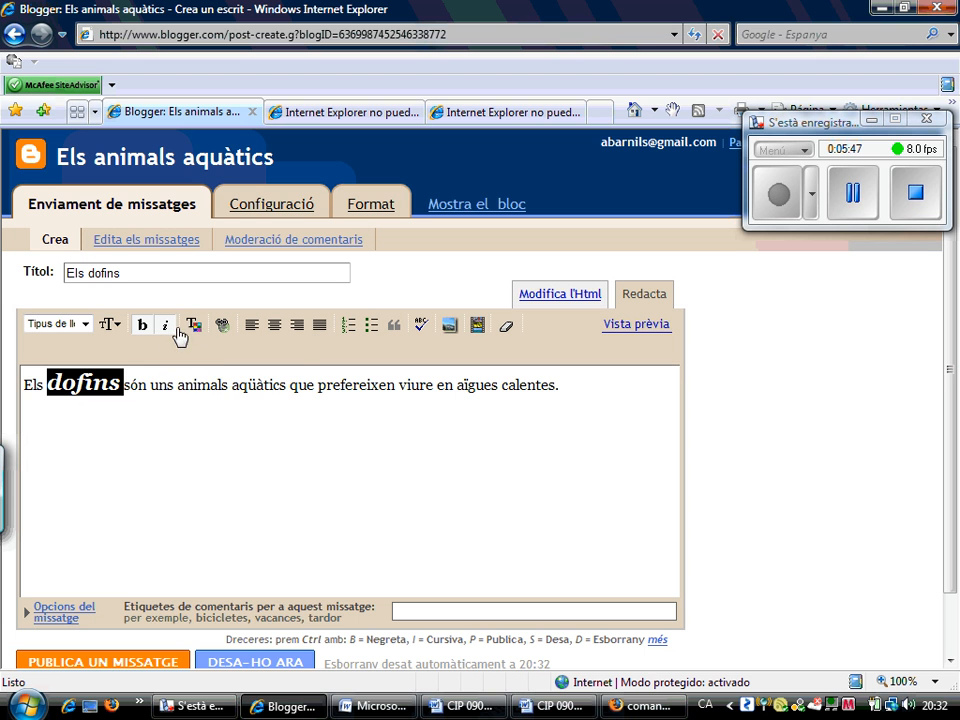
pyautogui.click(192, 328)
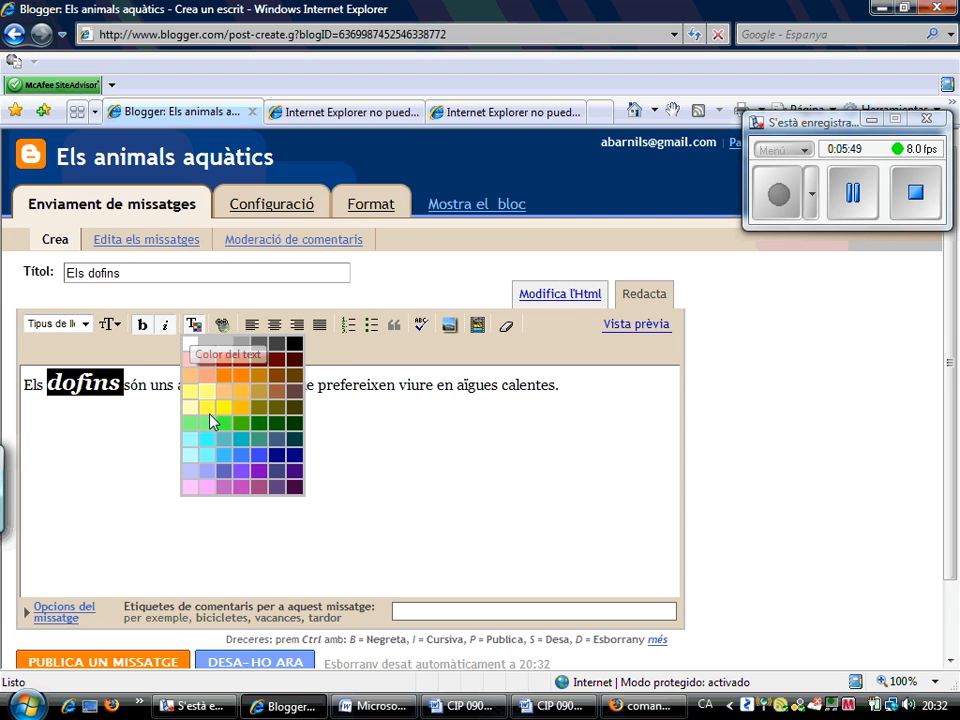
pyautogui.click(257, 456)
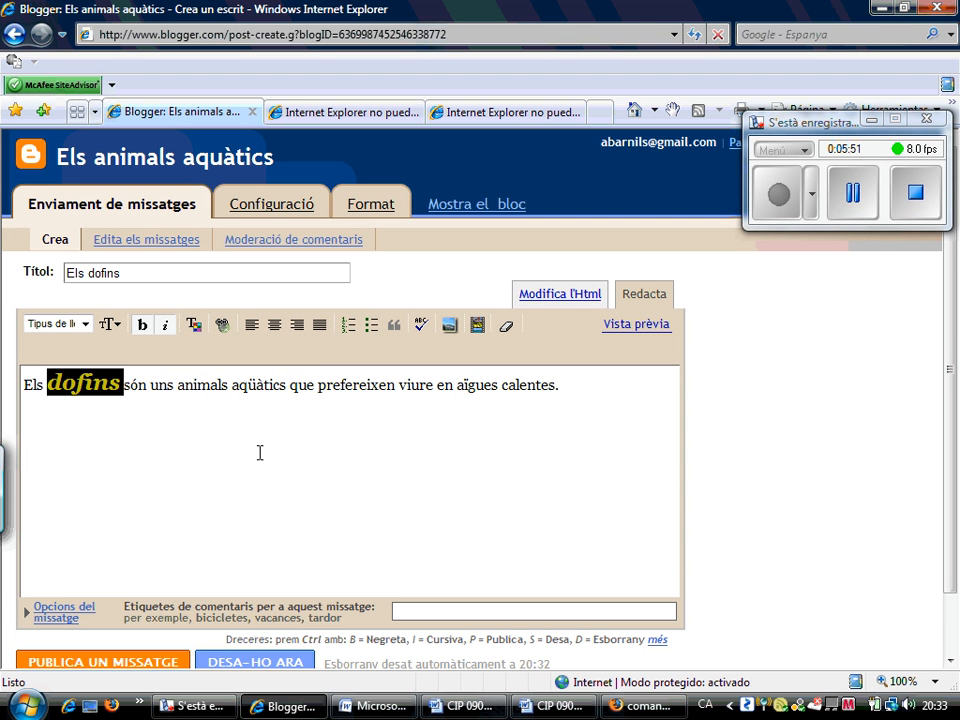
pyautogui.click(259, 453)
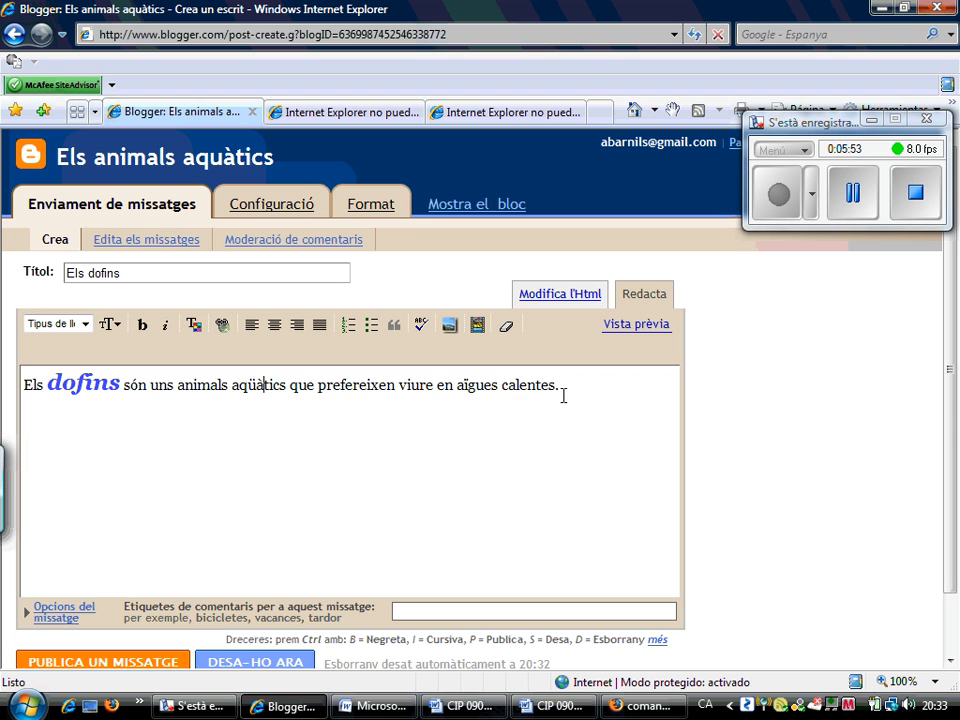
# Colour the whole sentence blue
pyautogui.moveTo(561, 390); pyautogui.dragTo(22, 386)
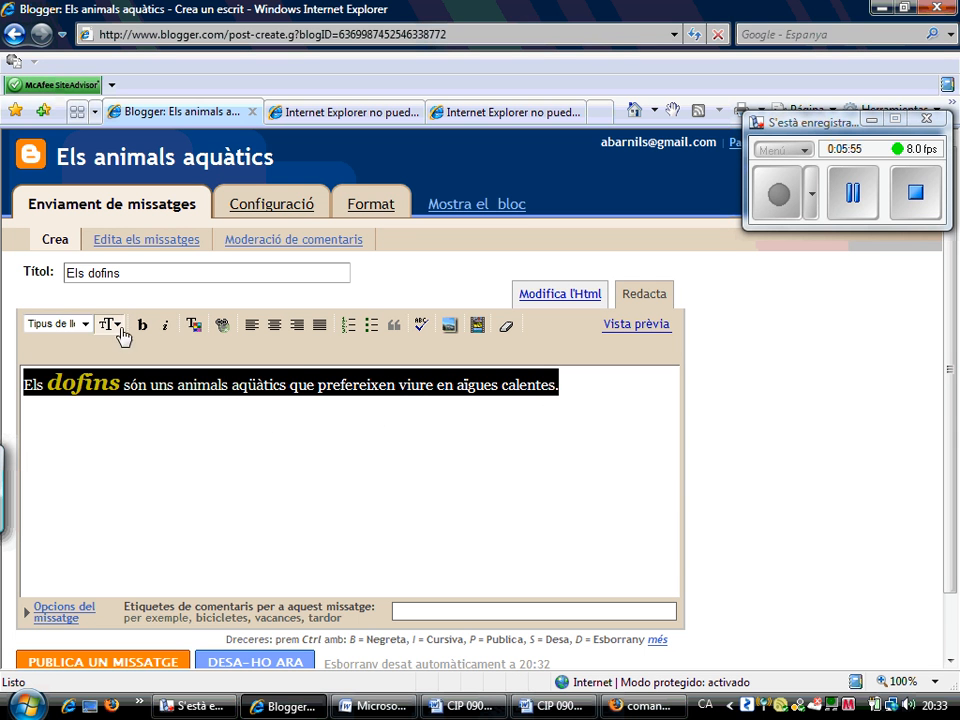
pyautogui.click(193, 326)
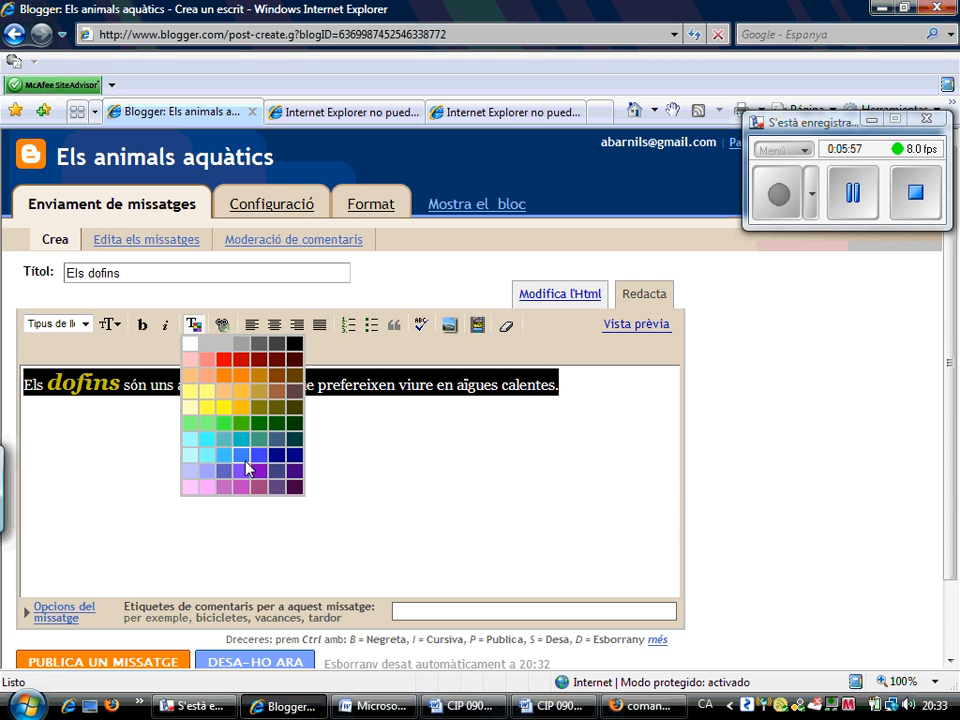
pyautogui.click(249, 461)
pyautogui.click(244, 459)
pyautogui.doubleClick(245, 458)
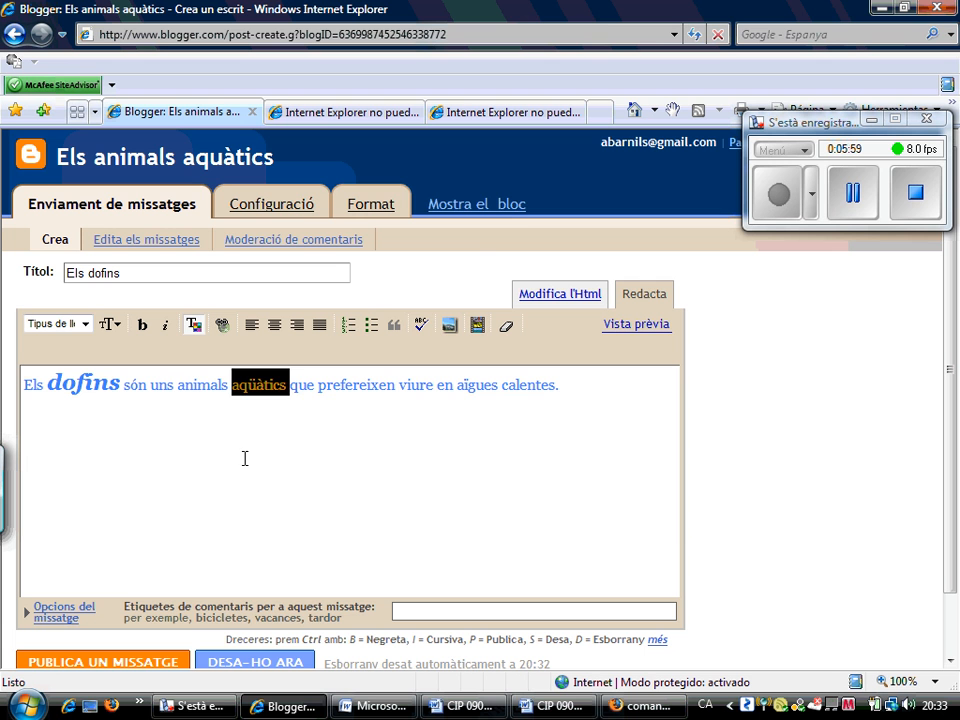
pyautogui.click(596, 450)
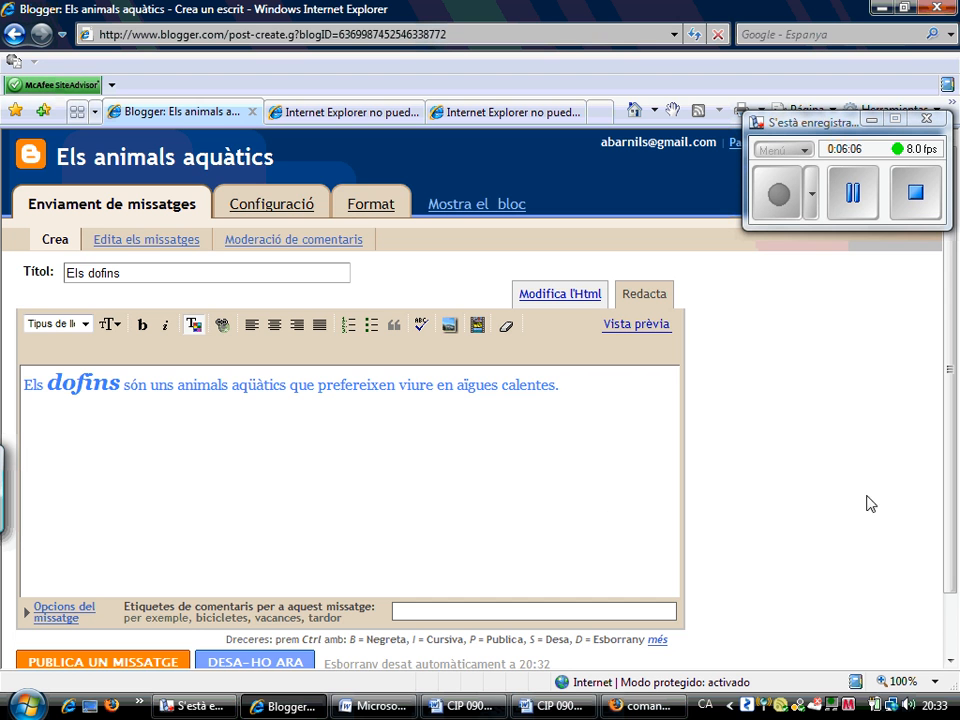
# Publish 'Els dofins' with PUBLICA UN MISSATGE and view it on animalsaquatics.blogspot.com
pyautogui.scroll(-2, 955, 455)
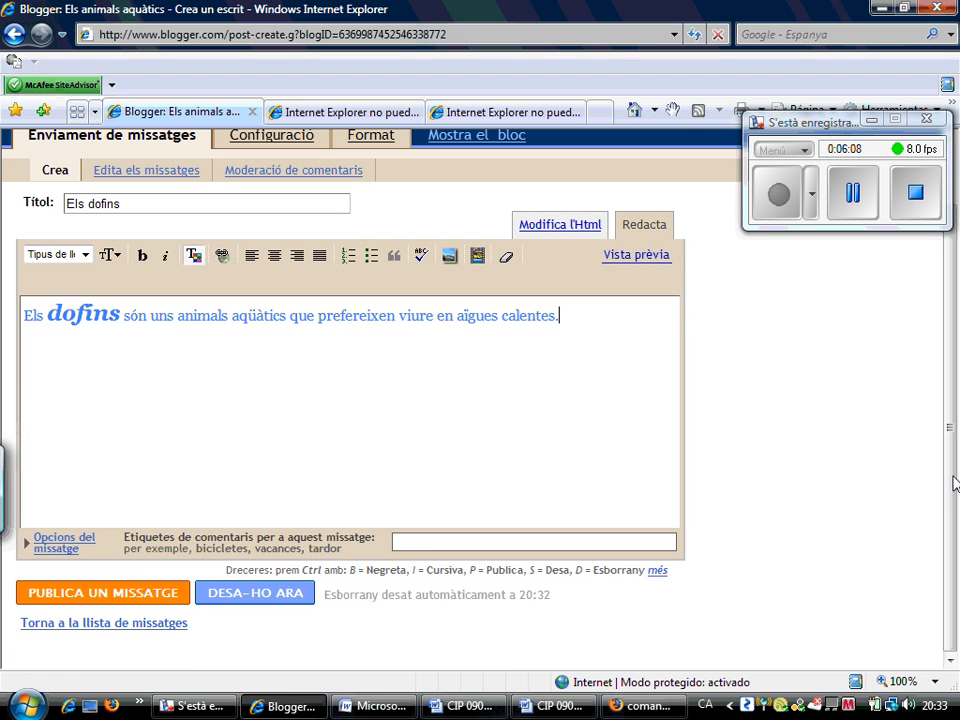
pyautogui.click(97, 593)
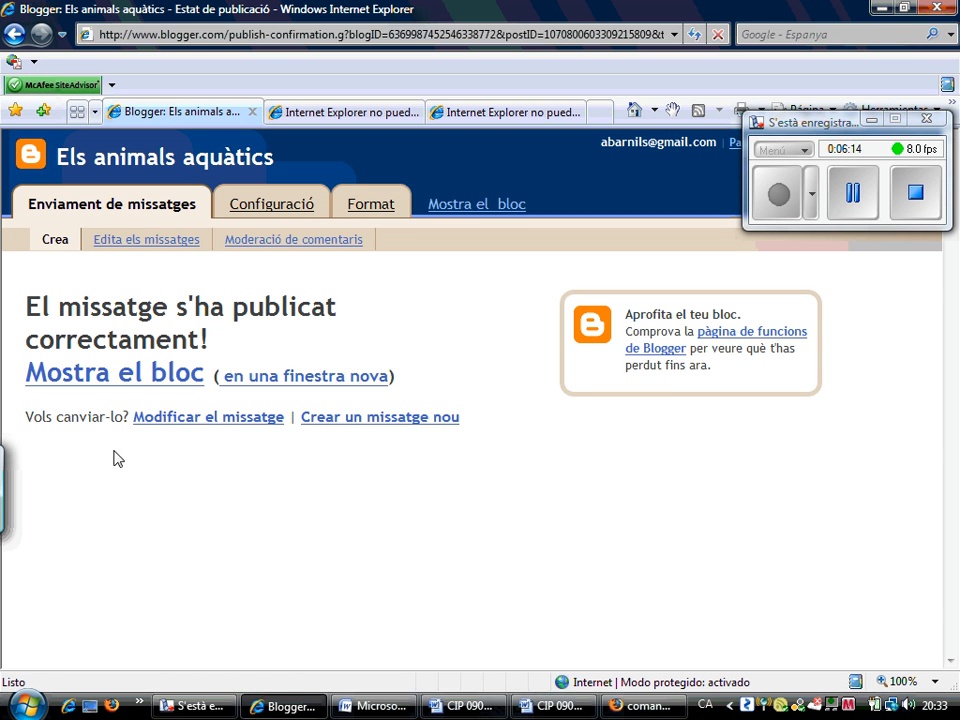
pyautogui.click(147, 371)
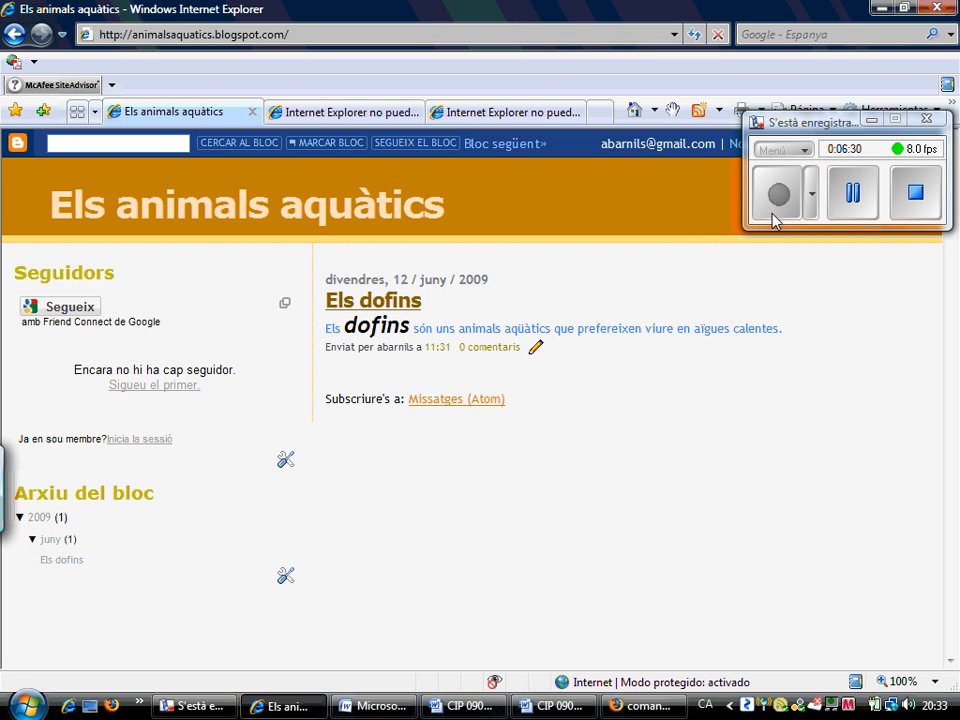
# Sign out with 'Surt' and reopen the public 'Els animals aquàtics' blog showing the 'Els dofins' post
pyautogui.moveTo(834, 124); pyautogui.dragTo(822, 537)
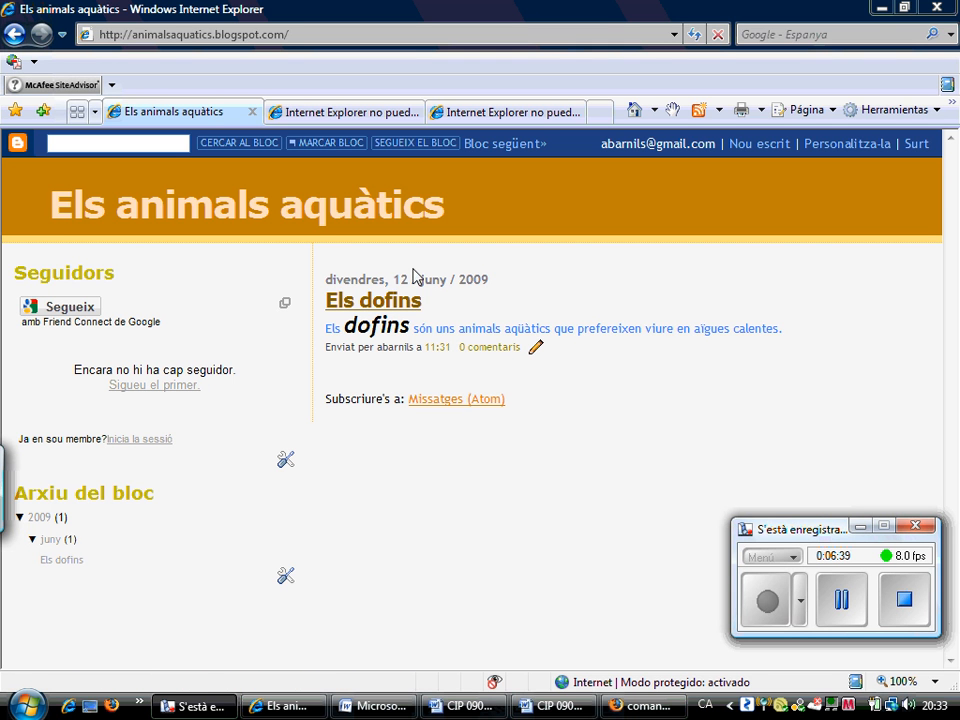
pyautogui.click(928, 146)
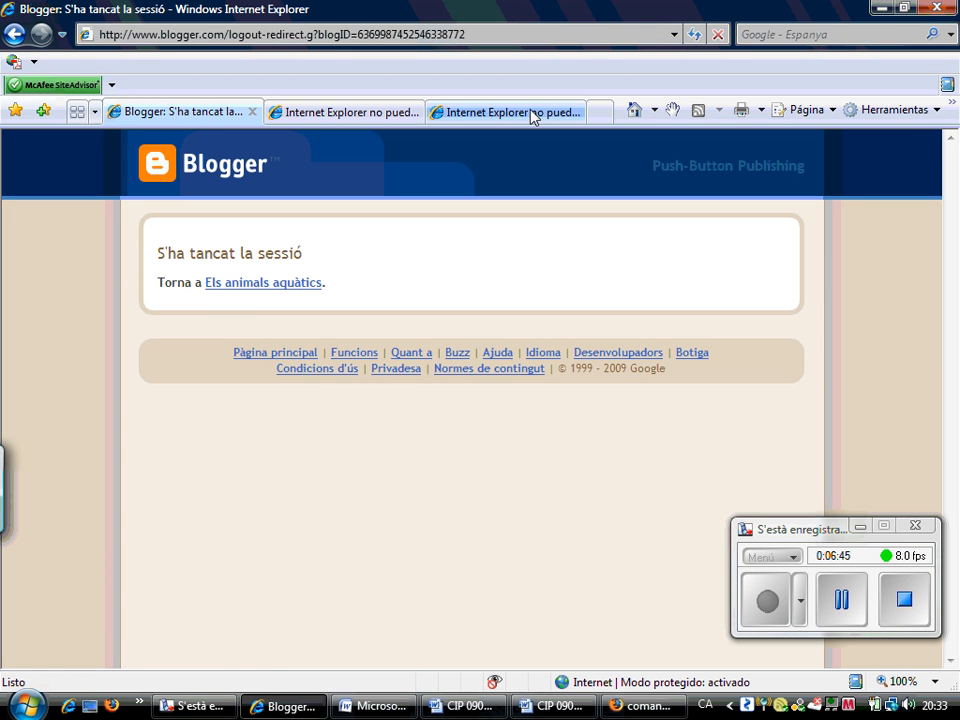
pyautogui.click(224, 290)
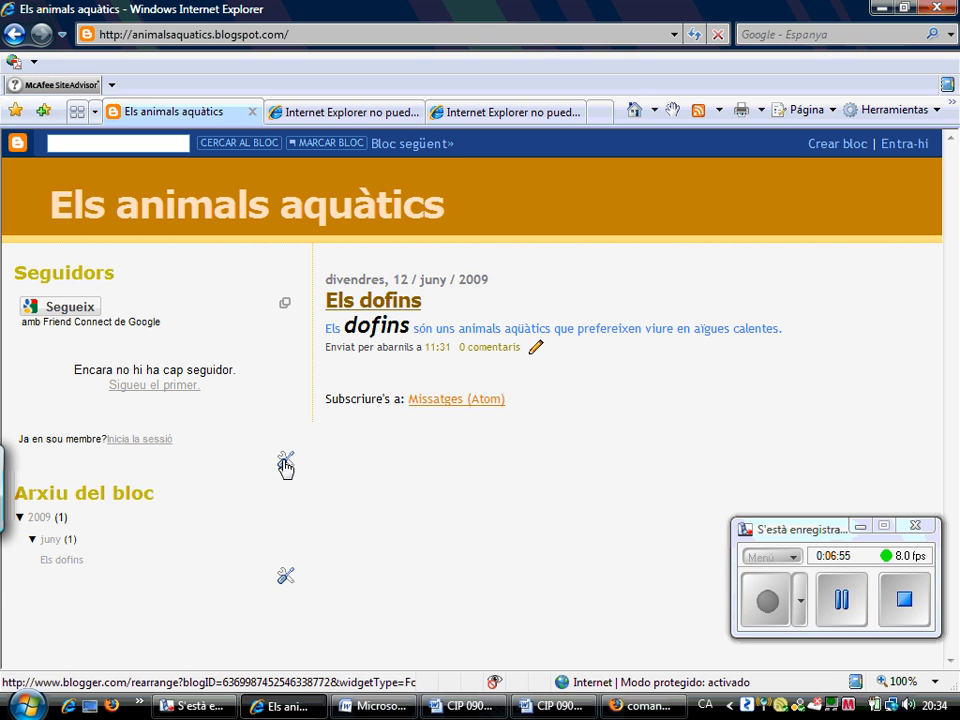
pyautogui.click(903, 598)
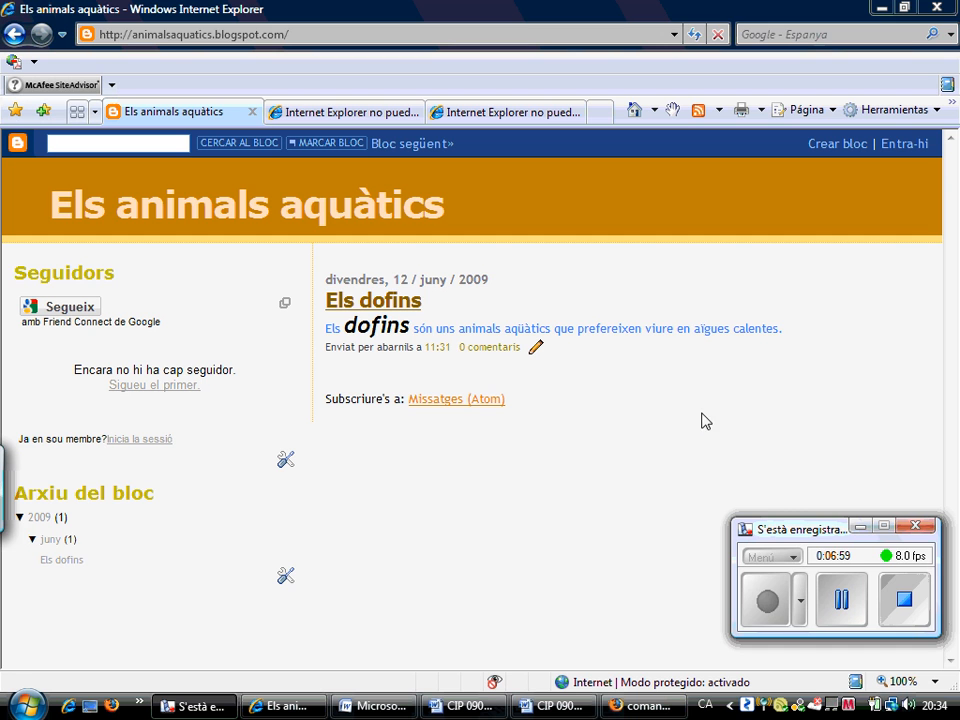